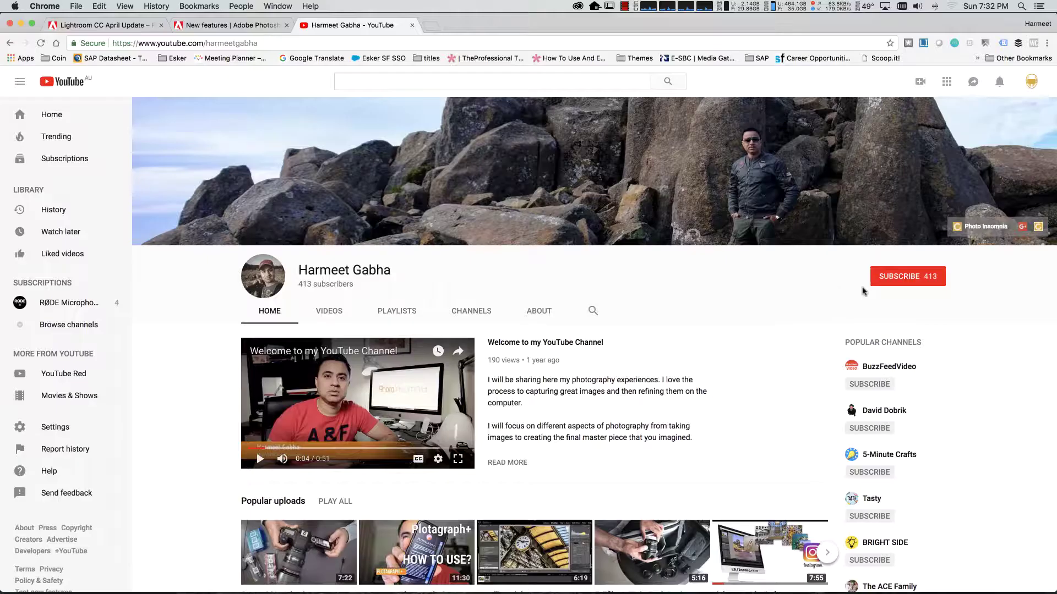
Subscribe to the YouTube channel of the Lightroom photography tutorial.
left_click(911, 283)
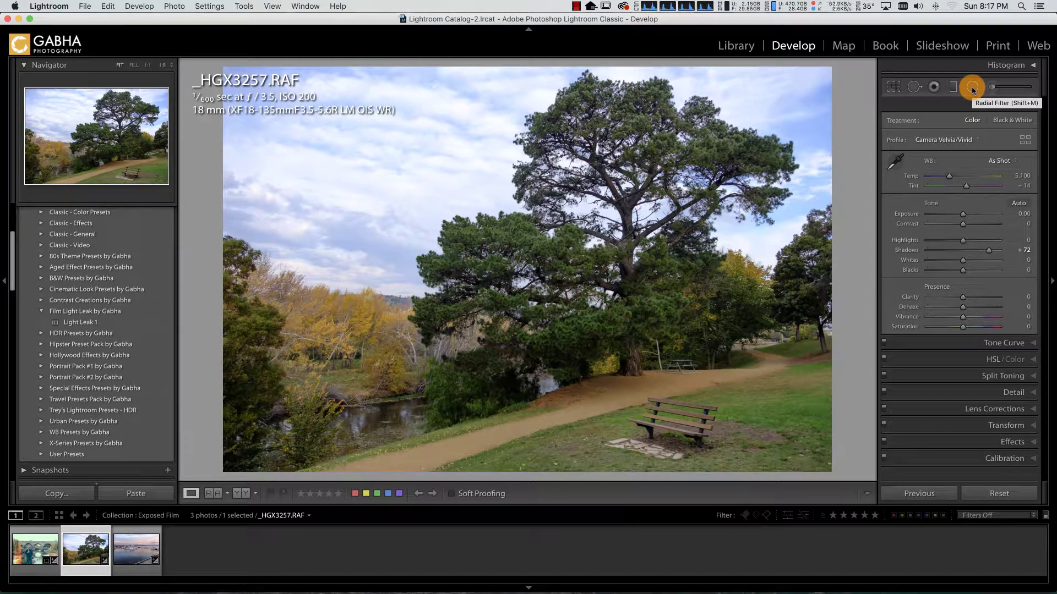
Switch to the Radial Filter tool for the tree-and-bench photo.
left_click(972, 88)
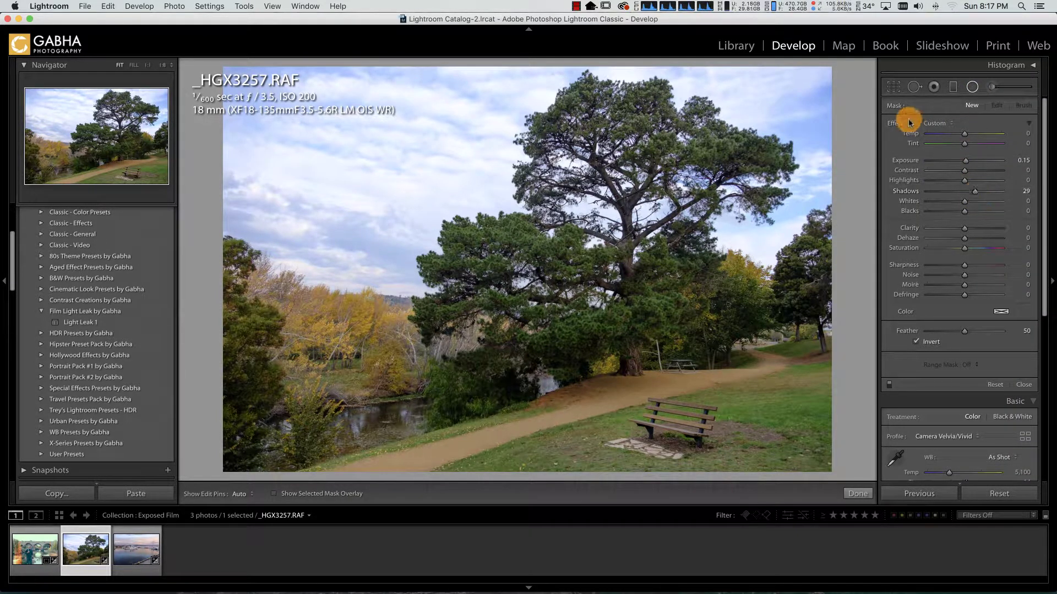
Reset Shadows, warm Temp and draw a radial filter over the yellow trees on the left.
double_click(975, 192)
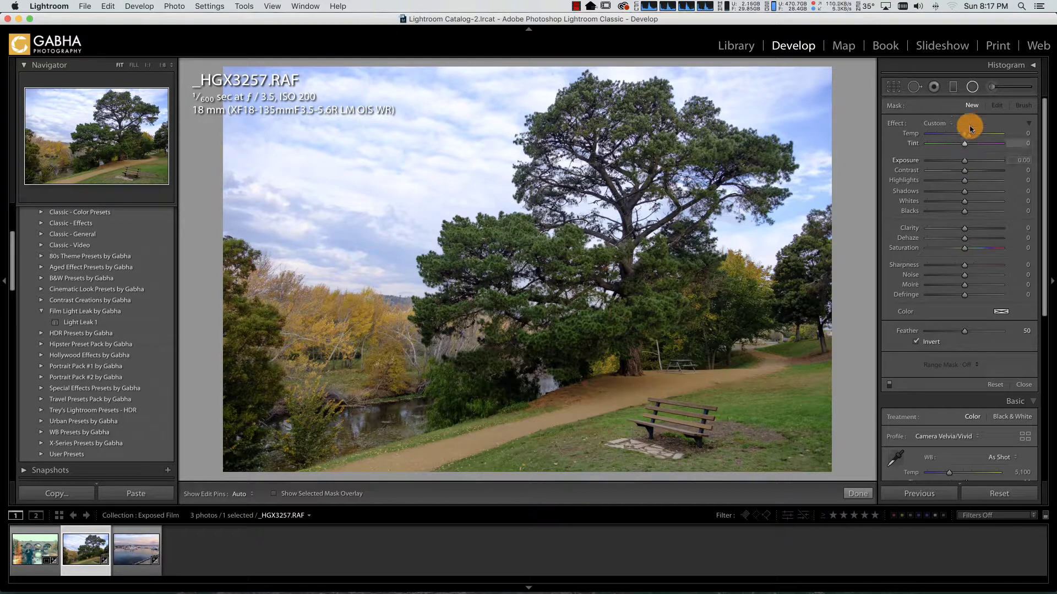
left_click_drag(965, 138, 979, 137)
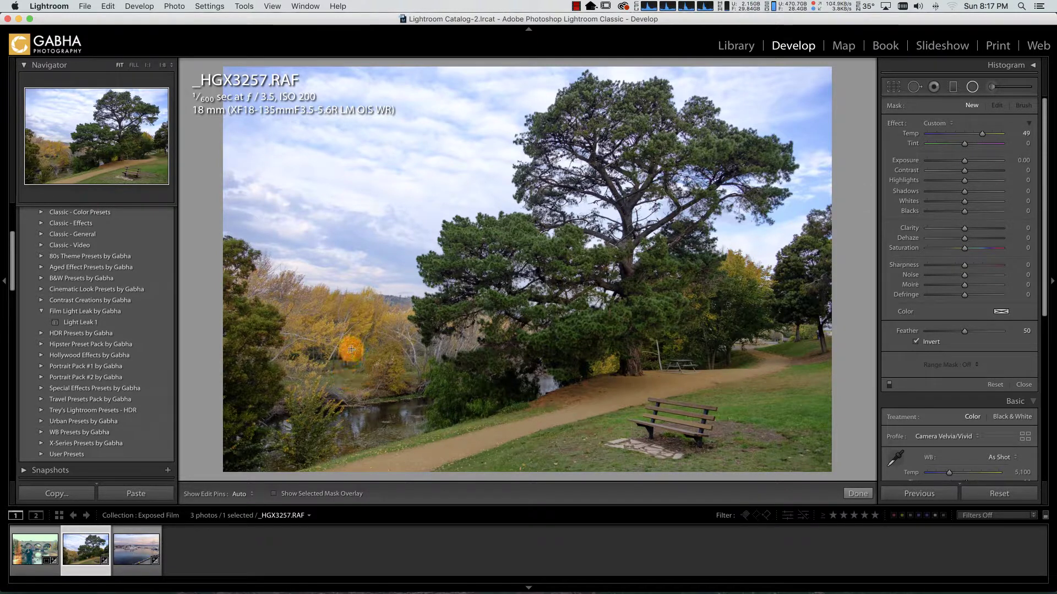
left_click_drag(351, 349, 458, 556)
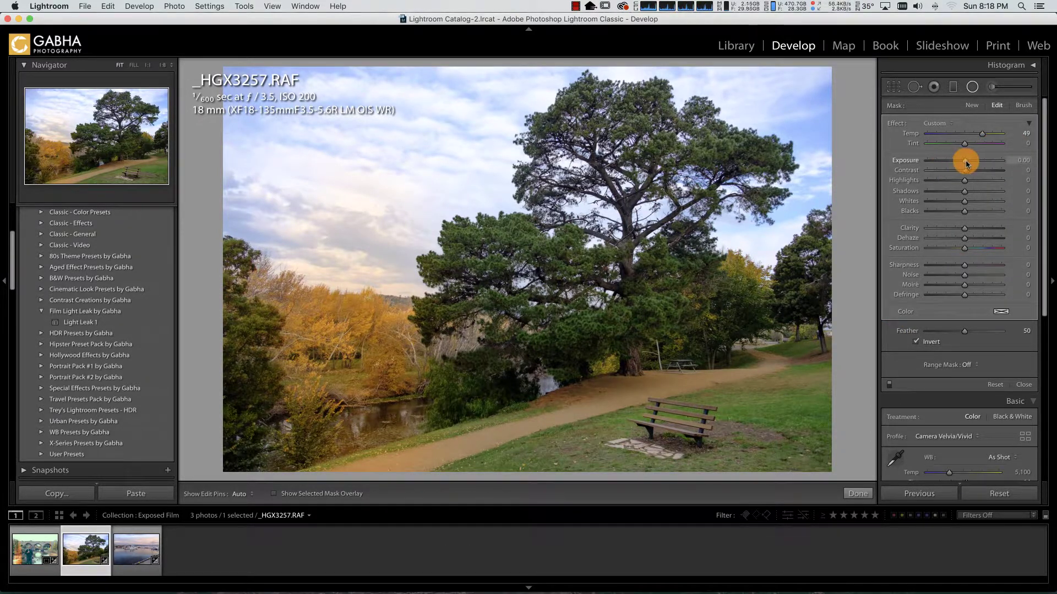
Set Temp to 100, narrow and lower the ellipse, and raise Exposure to 1.68.
left_click_drag(966, 163, 973, 163)
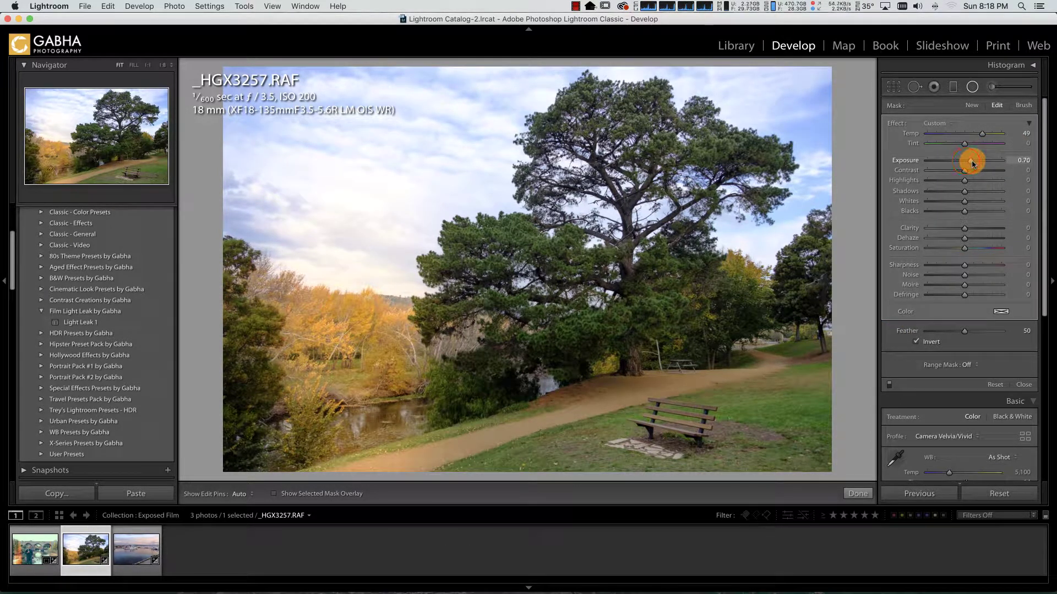
left_click_drag(972, 163, 981, 135)
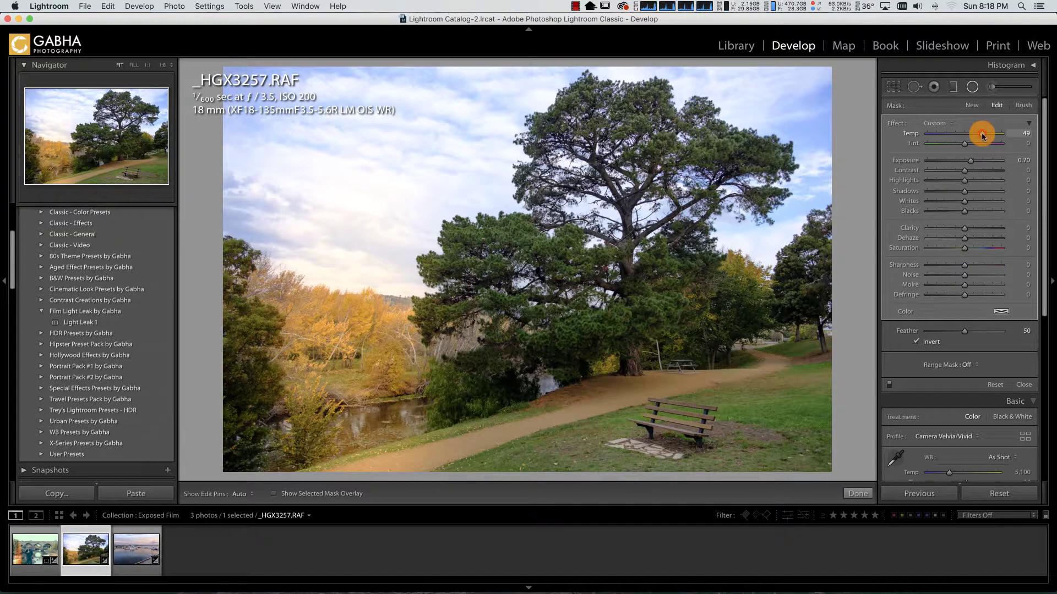
mouse_move(986, 136)
left_mouse_down()
mouse_move(1012, 137)
mouse_move(998, 141)
left_mouse_up()
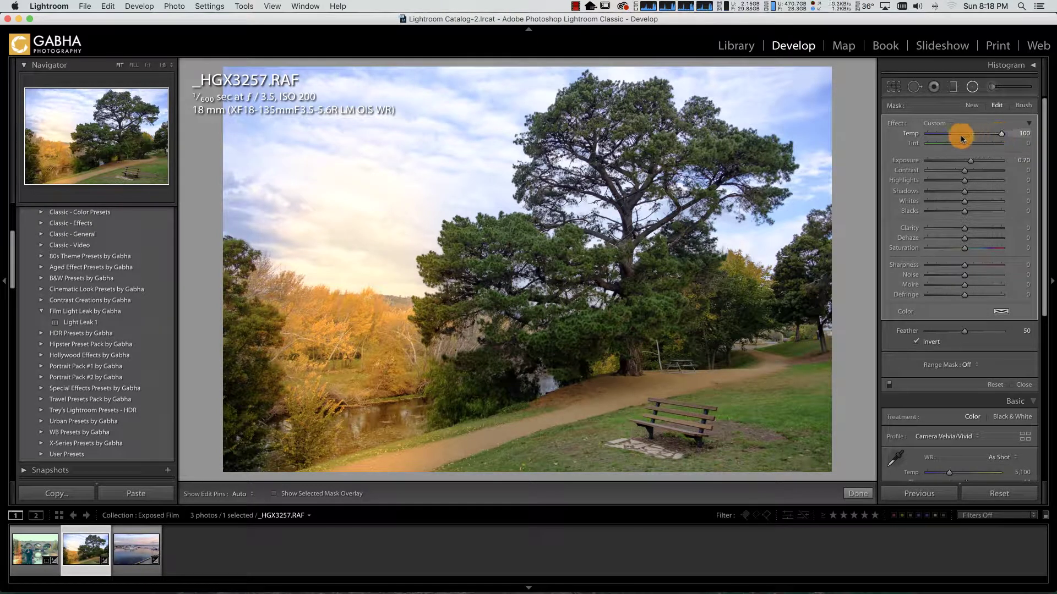
mouse_move(455, 347)
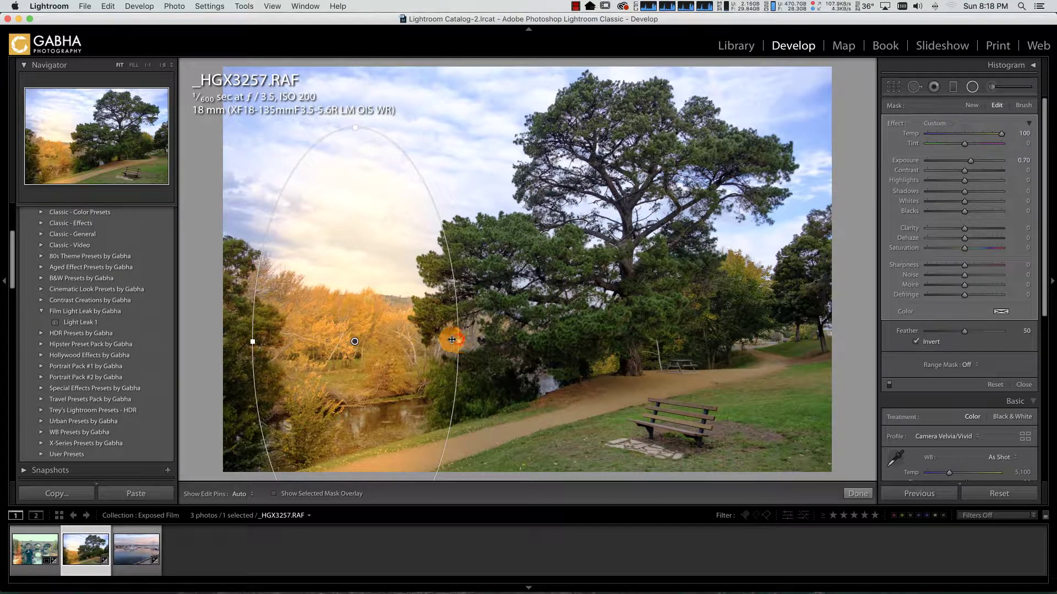
left_click_drag(452, 339, 440, 337)
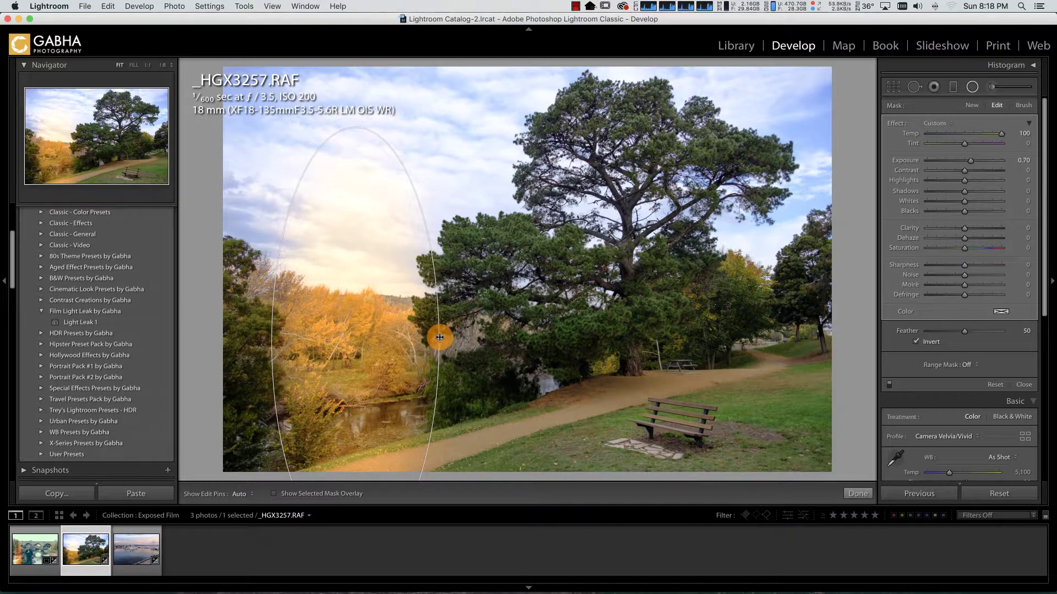
left_click_drag(369, 313, 340, 375)
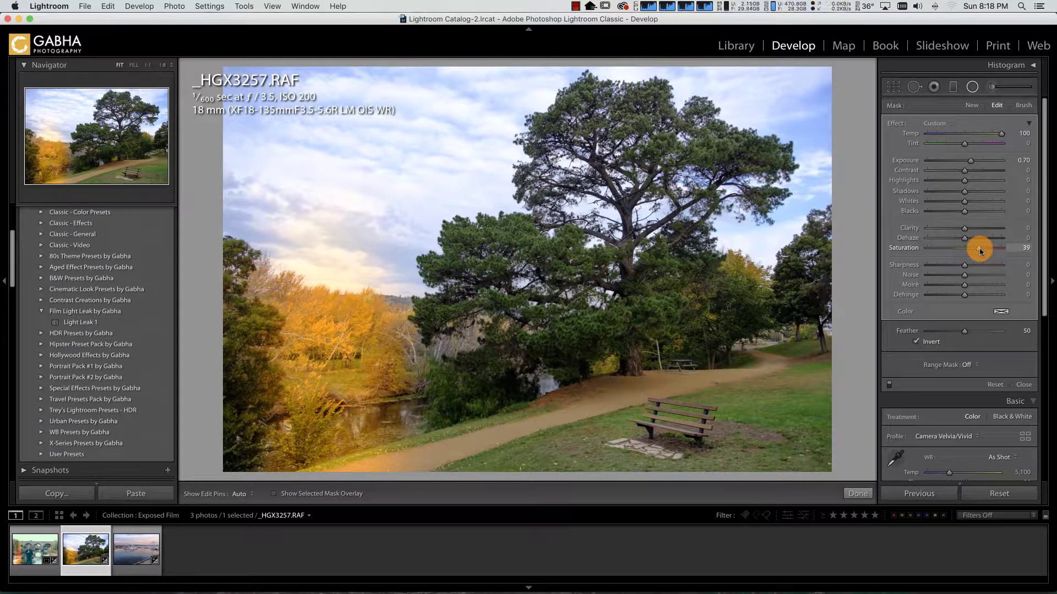
left_click_drag(971, 163, 980, 163)
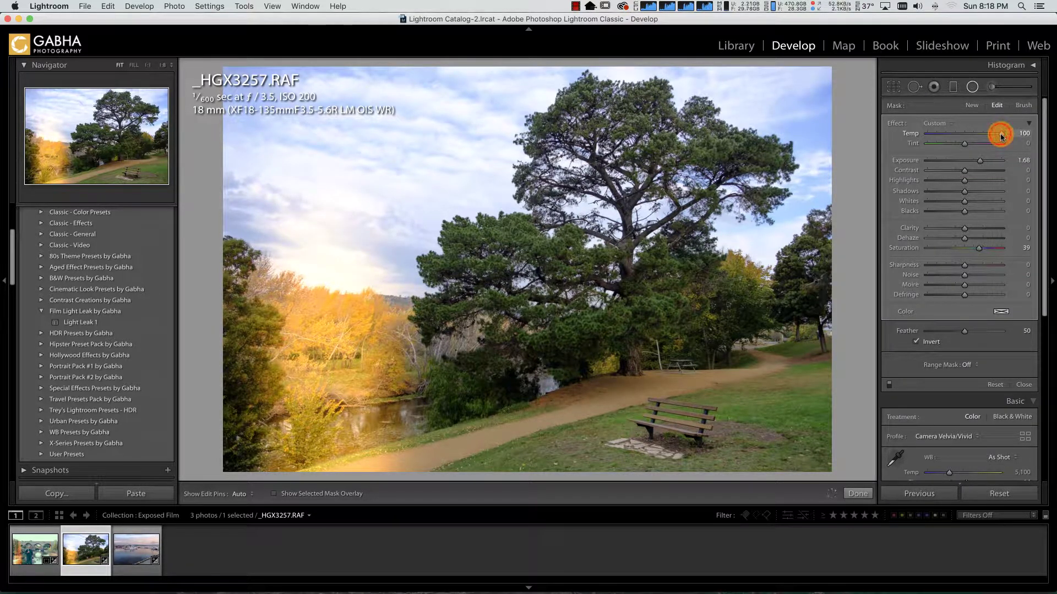
mouse_move(333, 414)
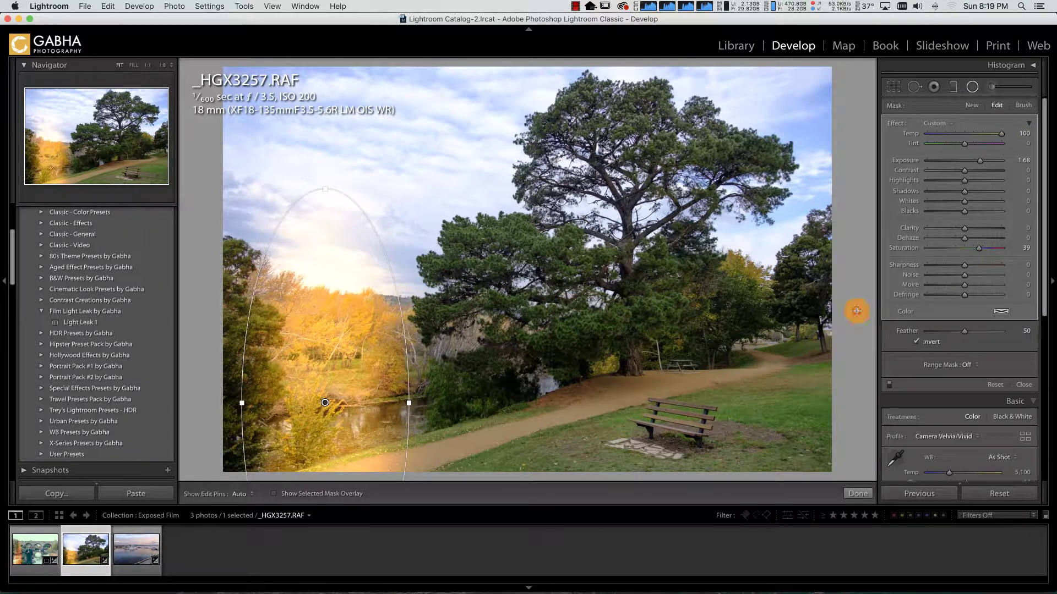
Draw a second narrow radial light leak down the right side, fully warm and magenta-tinted.
left_click(972, 106)
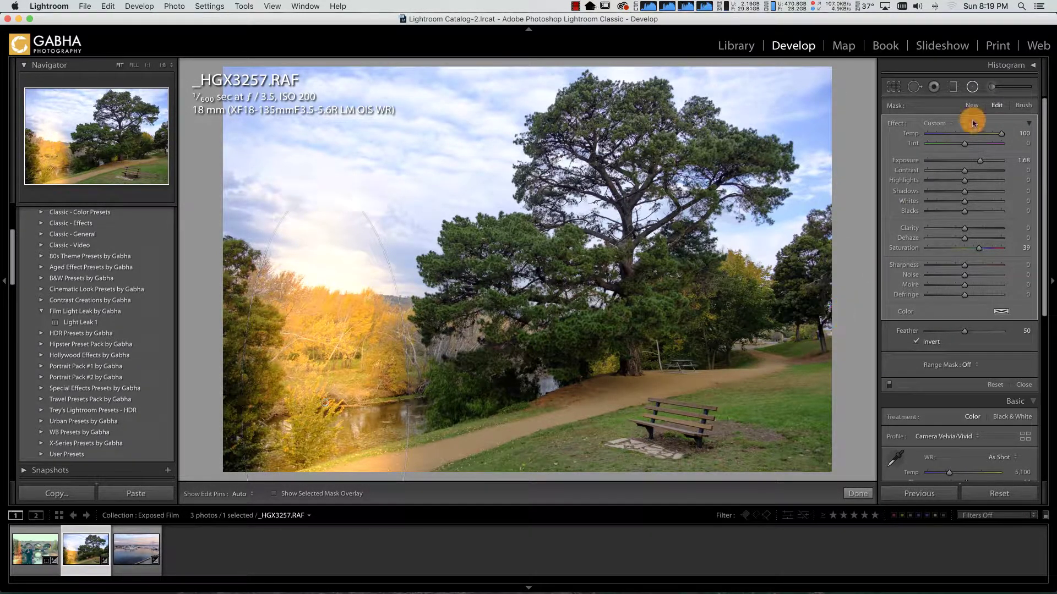
mouse_move(735, 220)
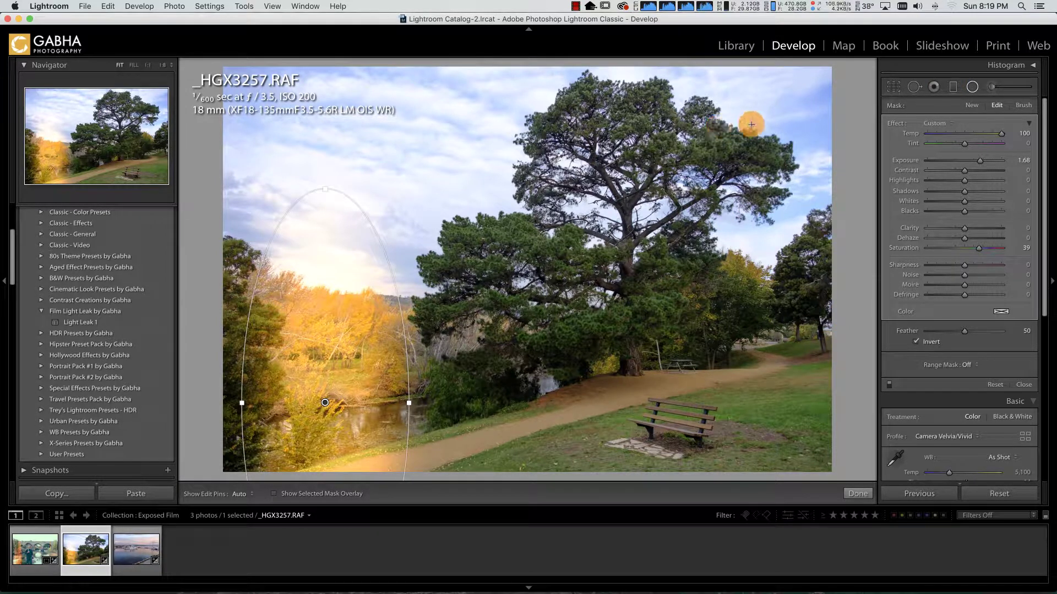
left_click_drag(738, 65, 765, 363)
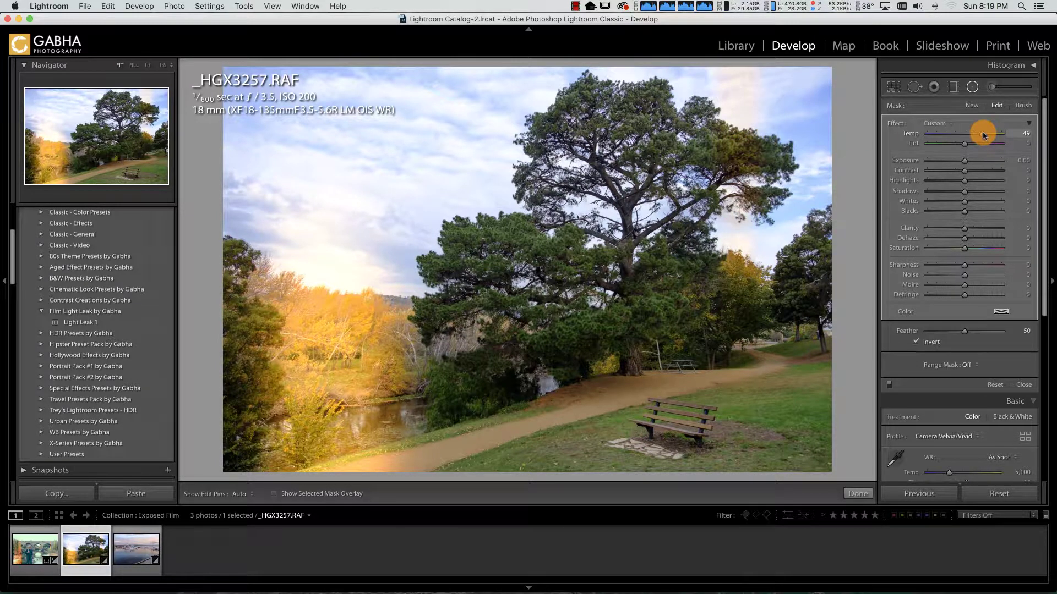
left_click_drag(983, 135, 1011, 135)
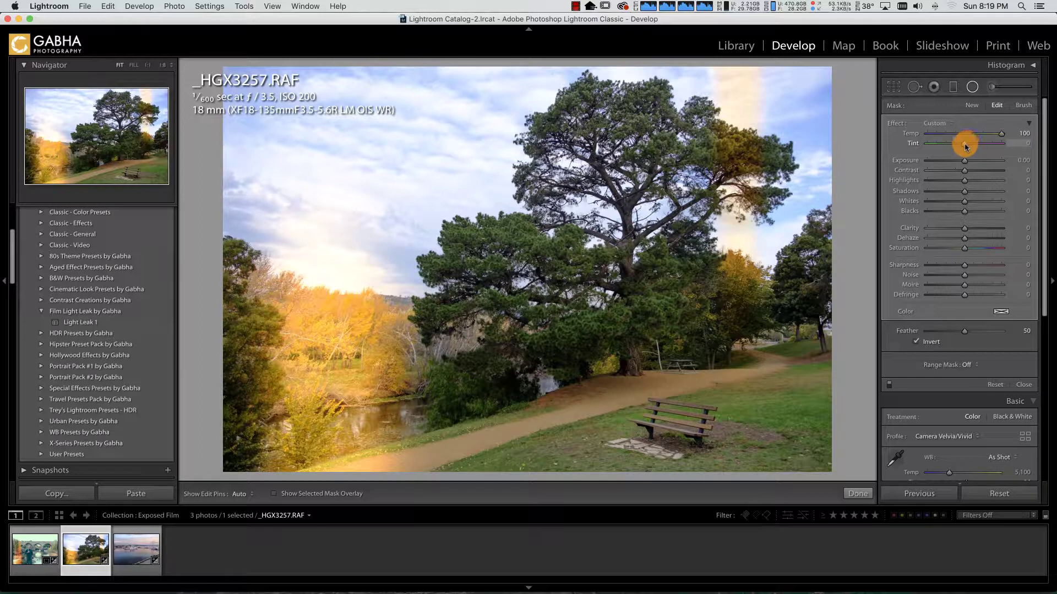
left_click_drag(966, 147, 993, 147)
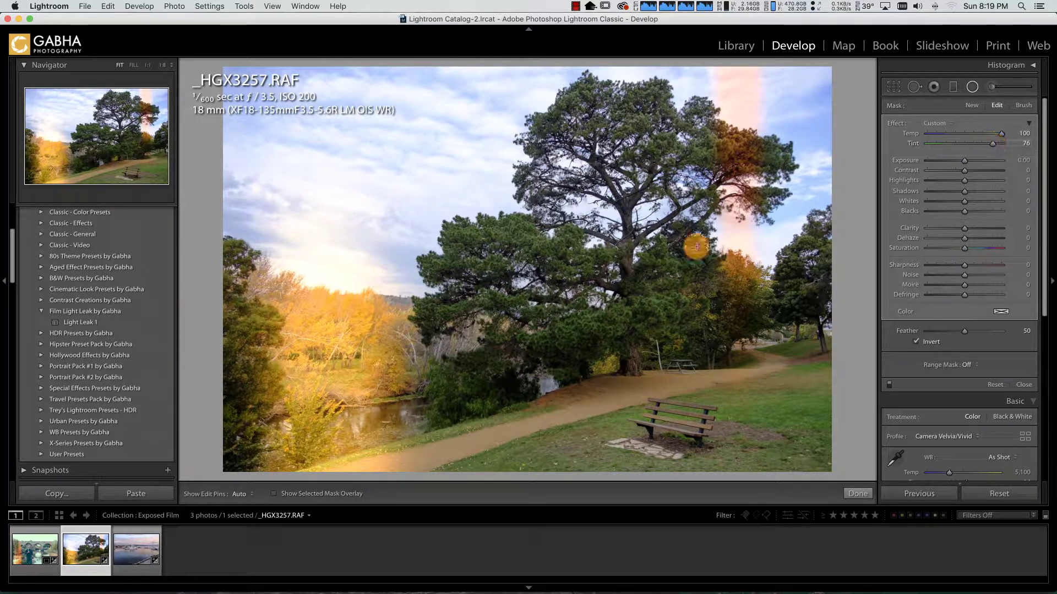
left_click(327, 408)
left_click_drag(955, 138, 987, 147)
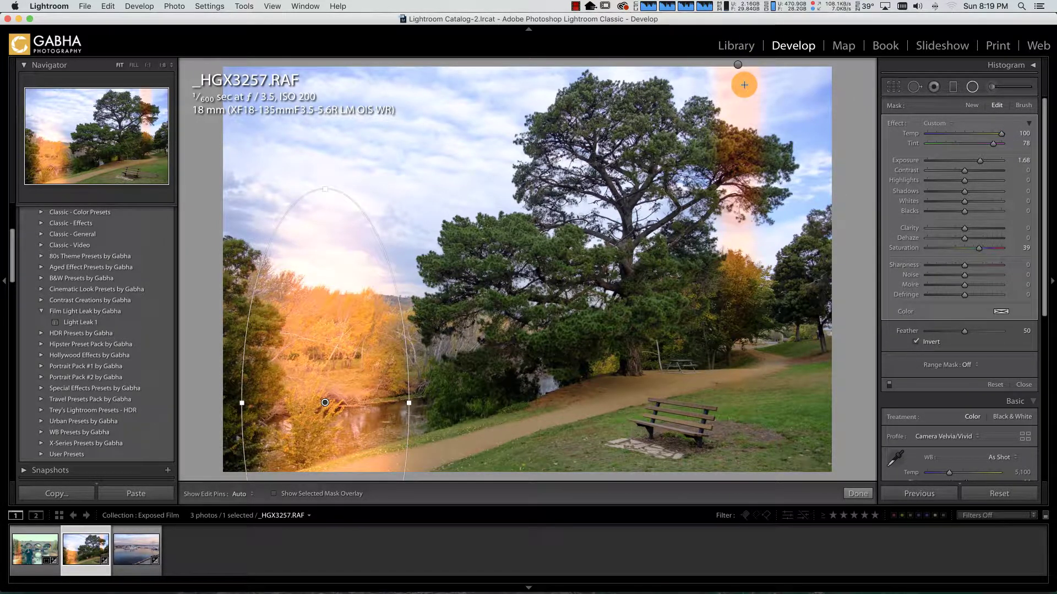
Set the right leak's Tint to 100 and Saturation to 33, then narrow it and nudge it right.
left_click(737, 65)
left_click(970, 163)
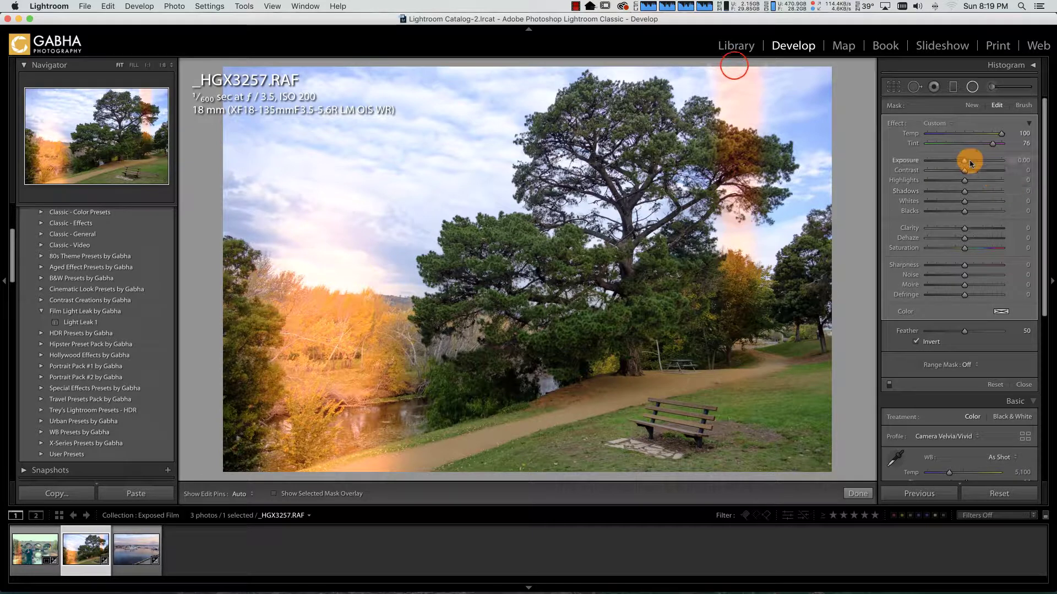
left_click_drag(970, 163, 970, 164)
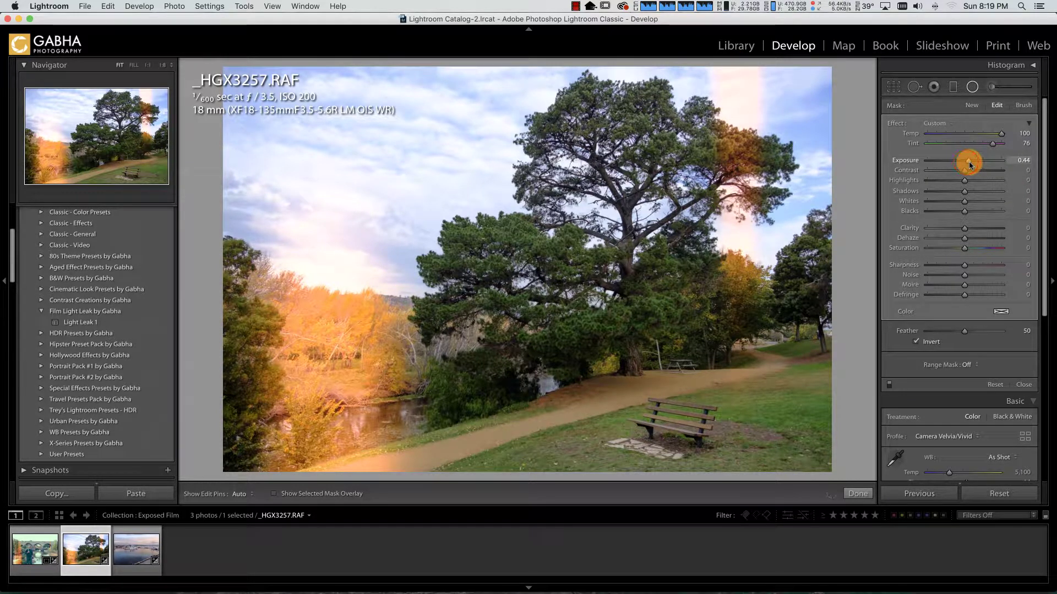
left_click(989, 149)
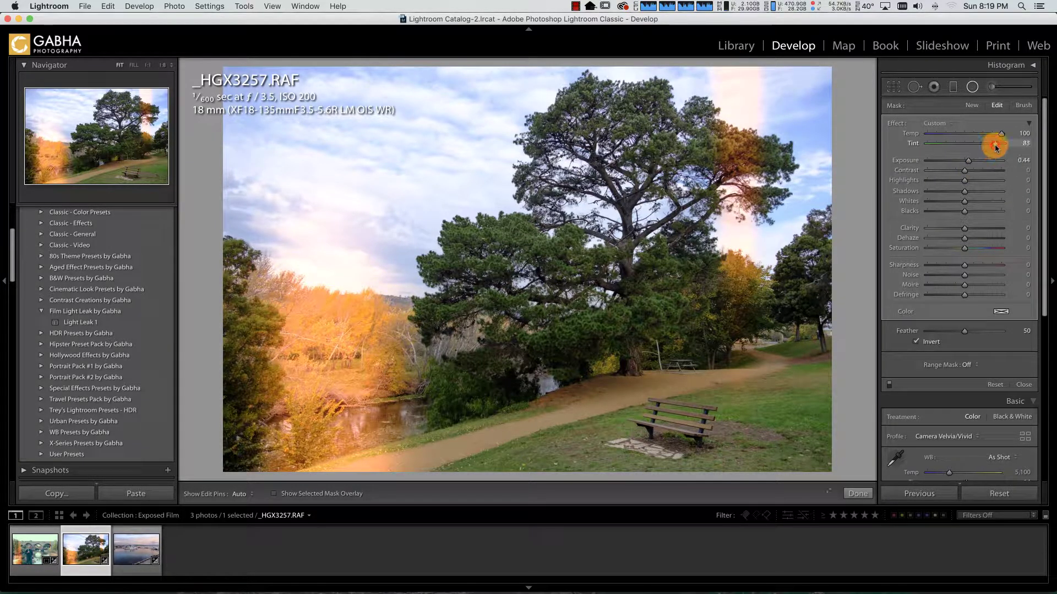
left_click_drag(995, 147, 1009, 148)
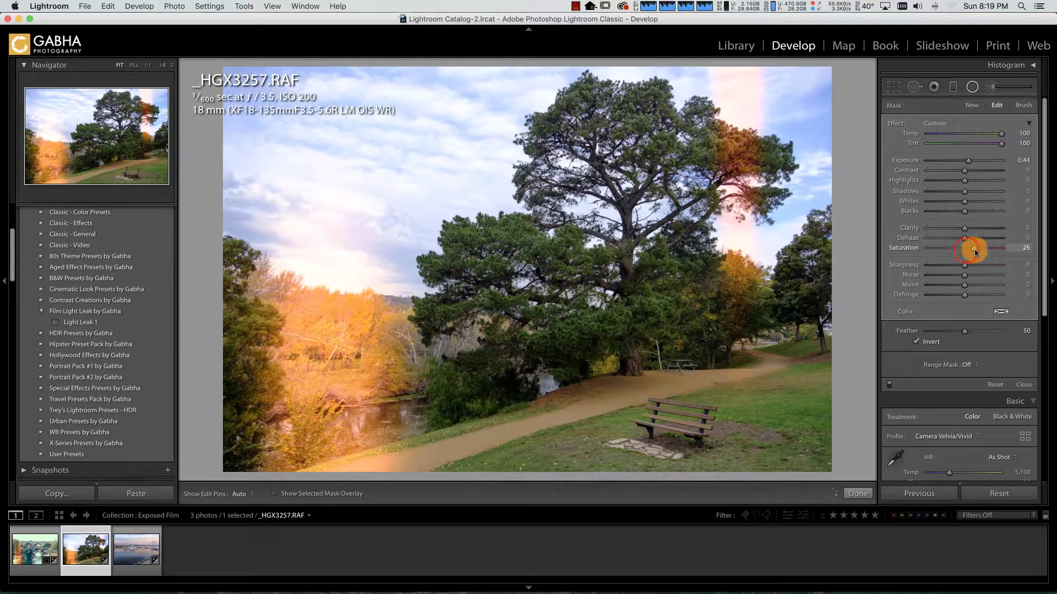
left_click_drag(979, 252, 976, 251)
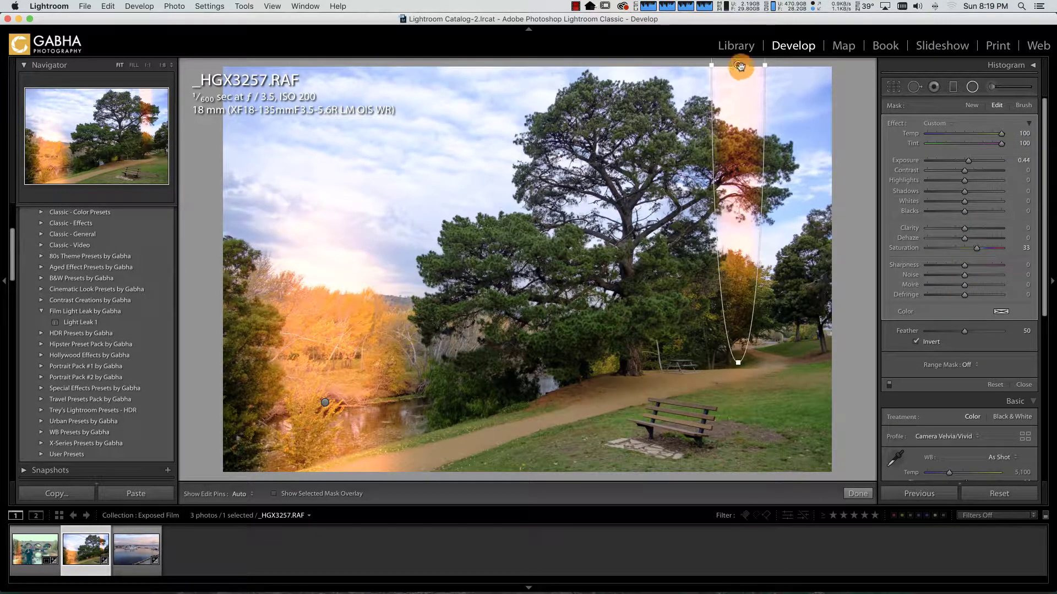
left_click_drag(764, 67, 710, 78)
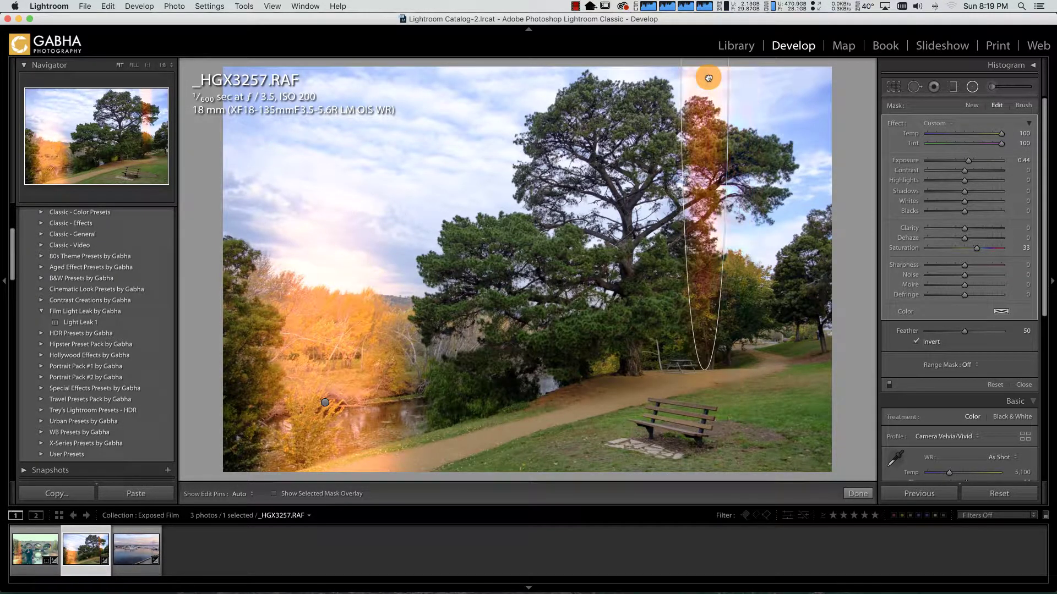
left_click_drag(709, 77, 711, 77)
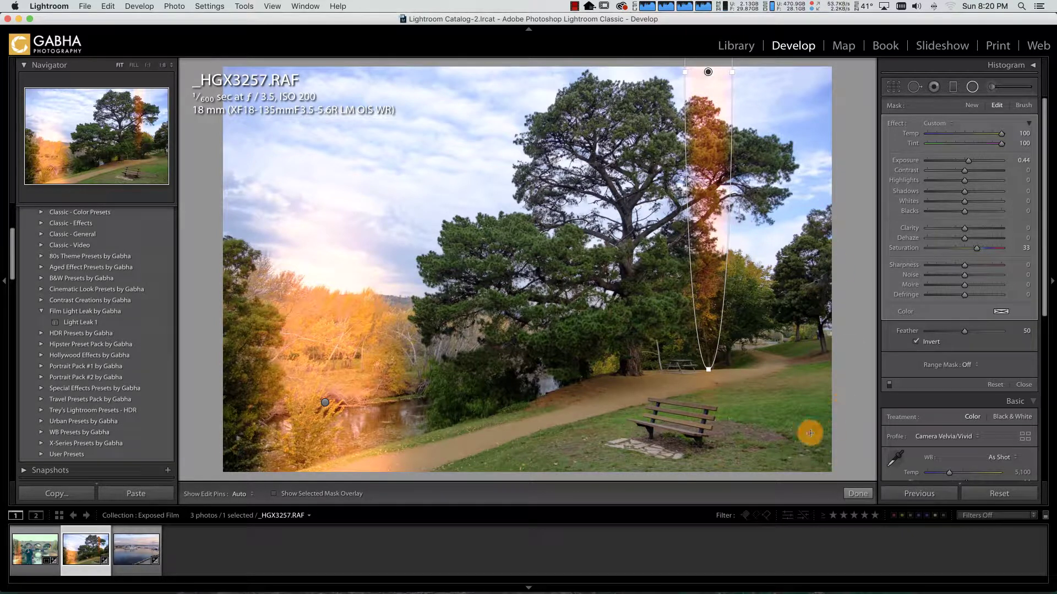
Close and reopen radial filter editing and select the vertical light leak's pin.
left_click(867, 498)
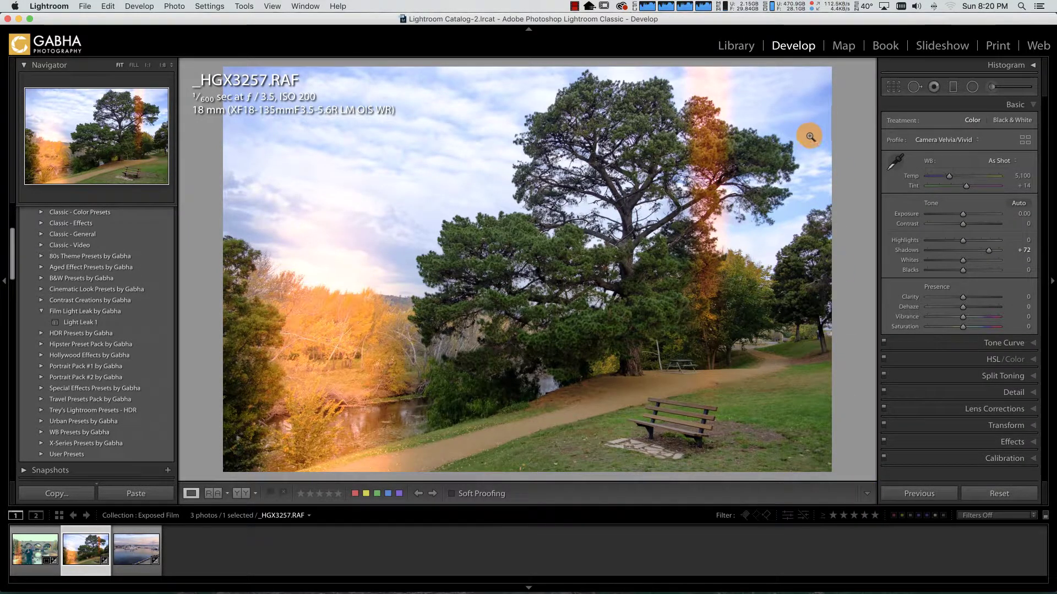
left_click(972, 86)
left_click(710, 72)
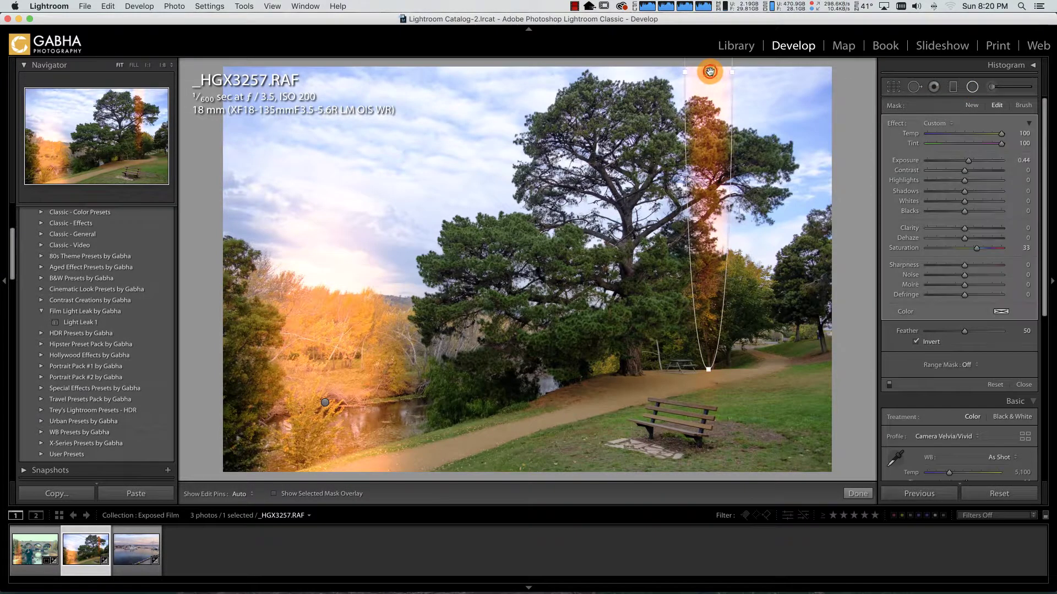
right_click(716, 72)
left_click(721, 72)
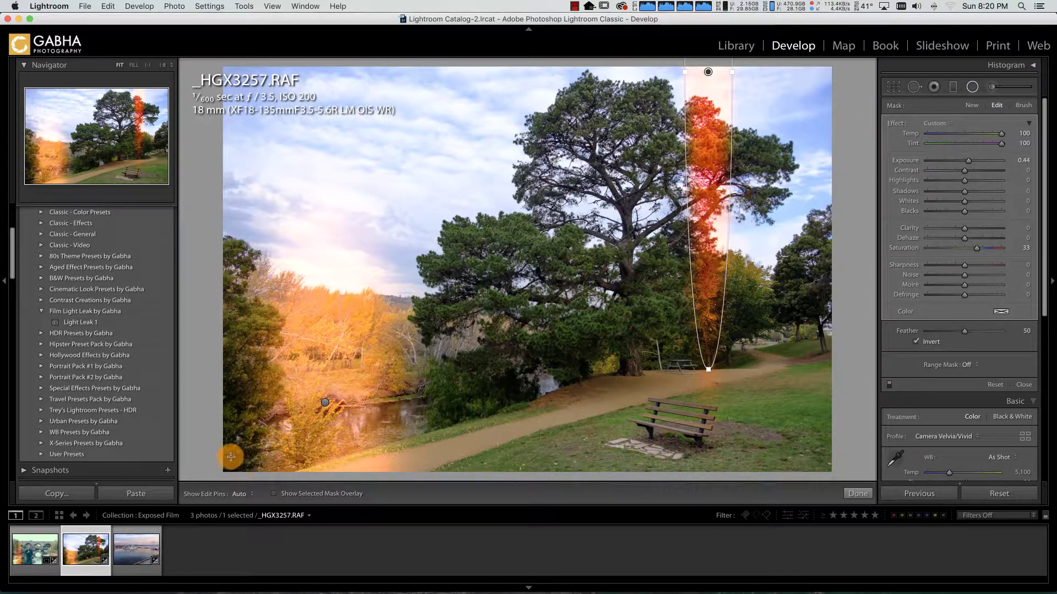
Duplicate the left glow filter, narrow the copy and move it slightly lower.
left_click(328, 402)
right_click(327, 403)
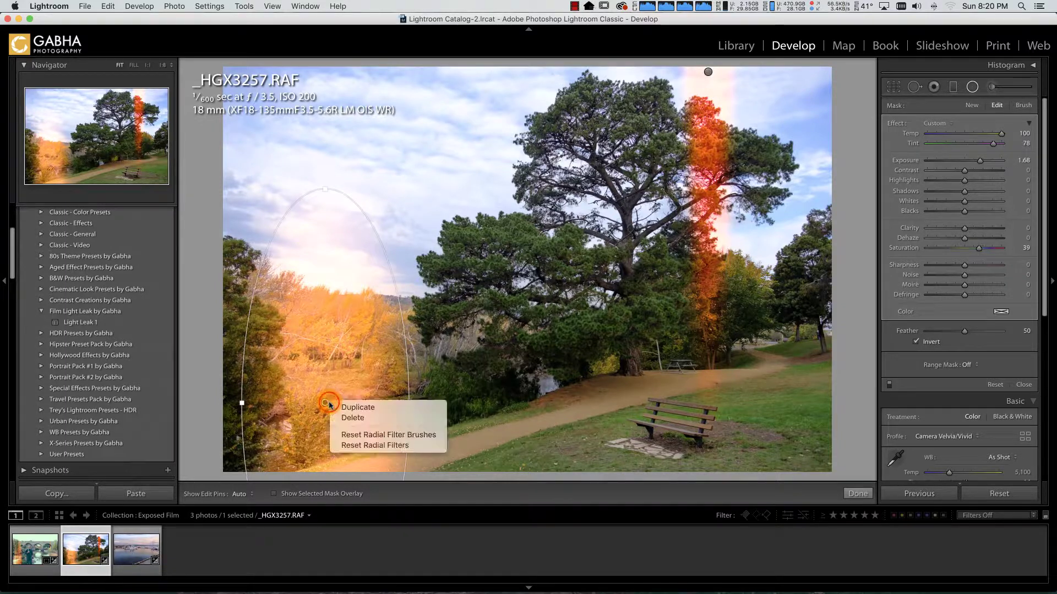
left_click(338, 407)
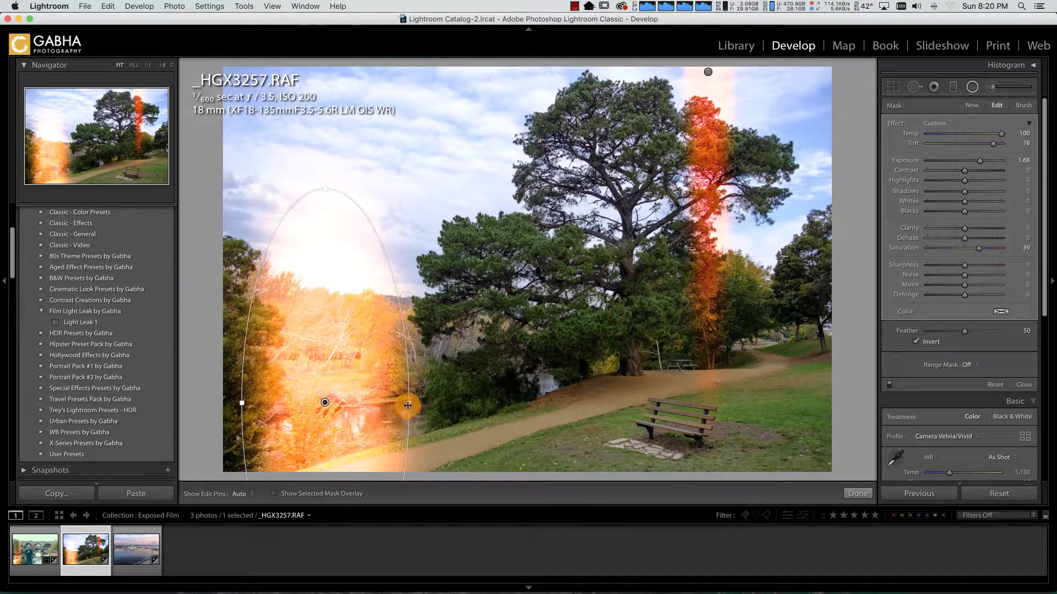
left_click_drag(408, 405, 376, 406)
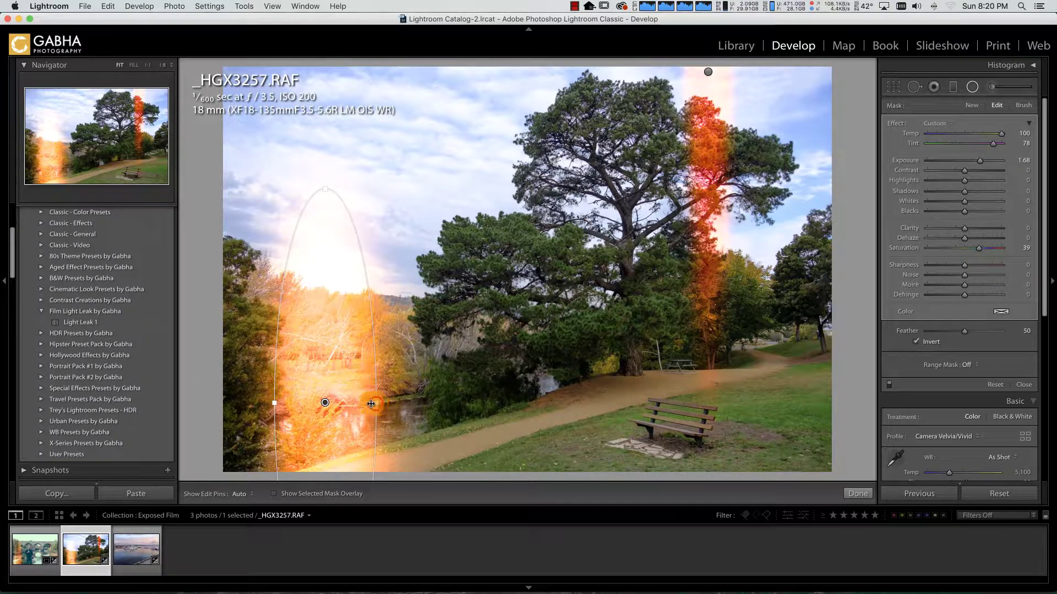
left_click_drag(371, 404, 359, 404)
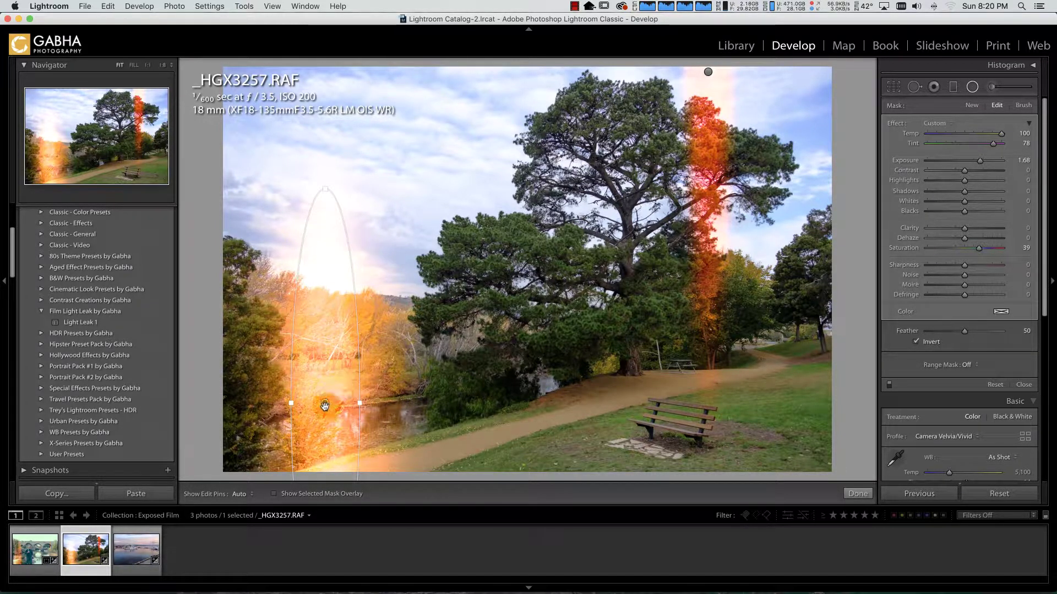
left_click_drag(326, 404, 326, 413)
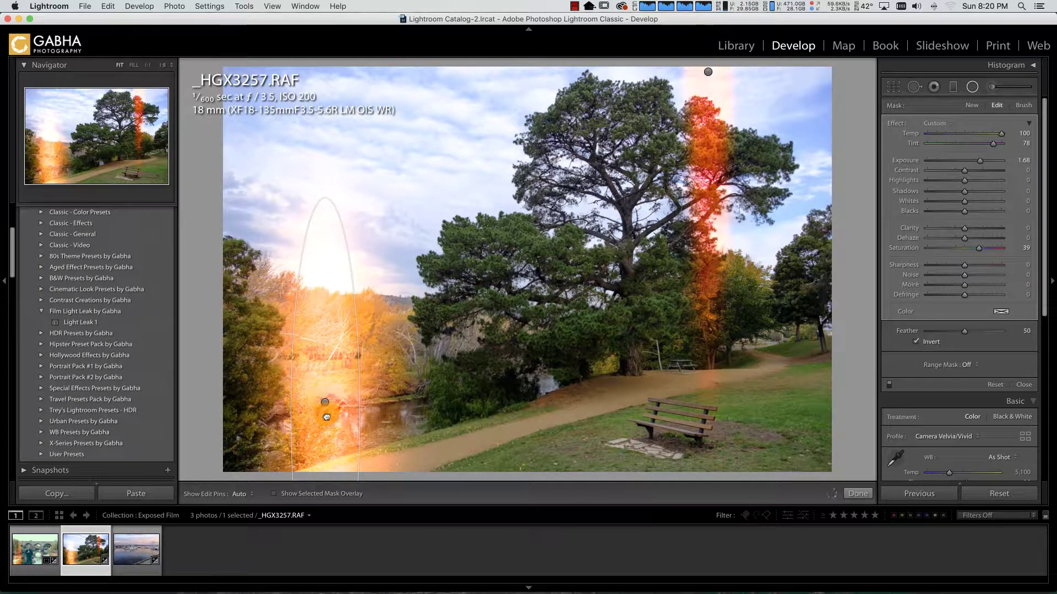
Check both left glow filters, finish radial editing, and bring up the Presets panel's add options.
left_click(325, 403)
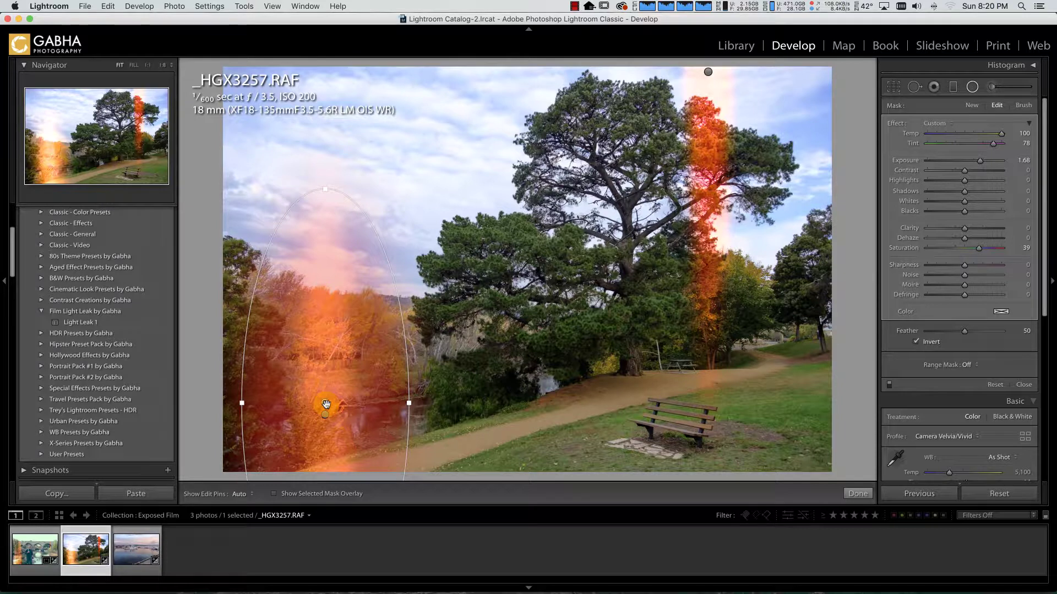
left_click(326, 414)
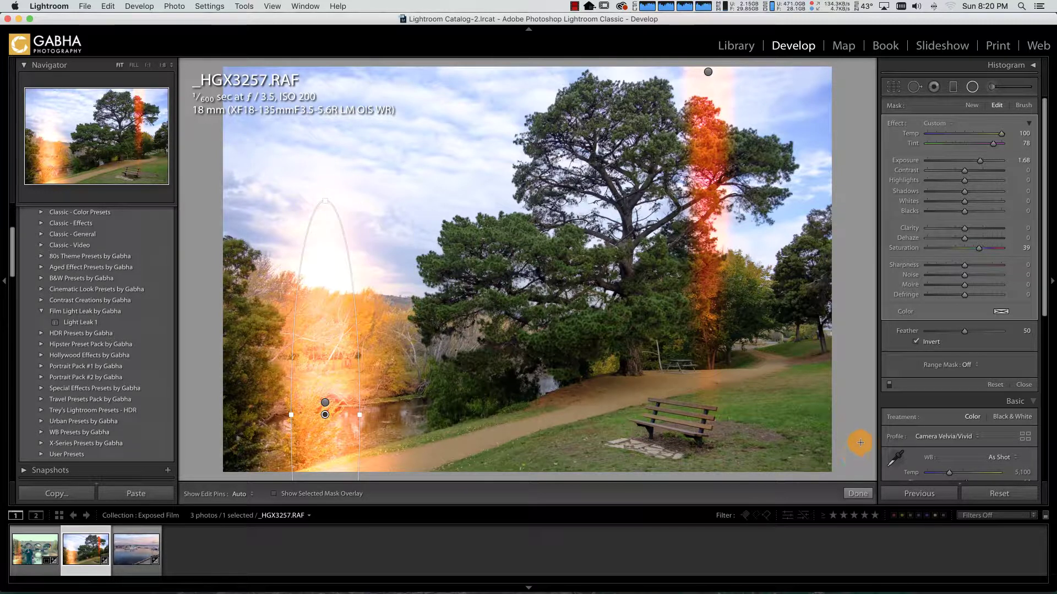
left_click(859, 493)
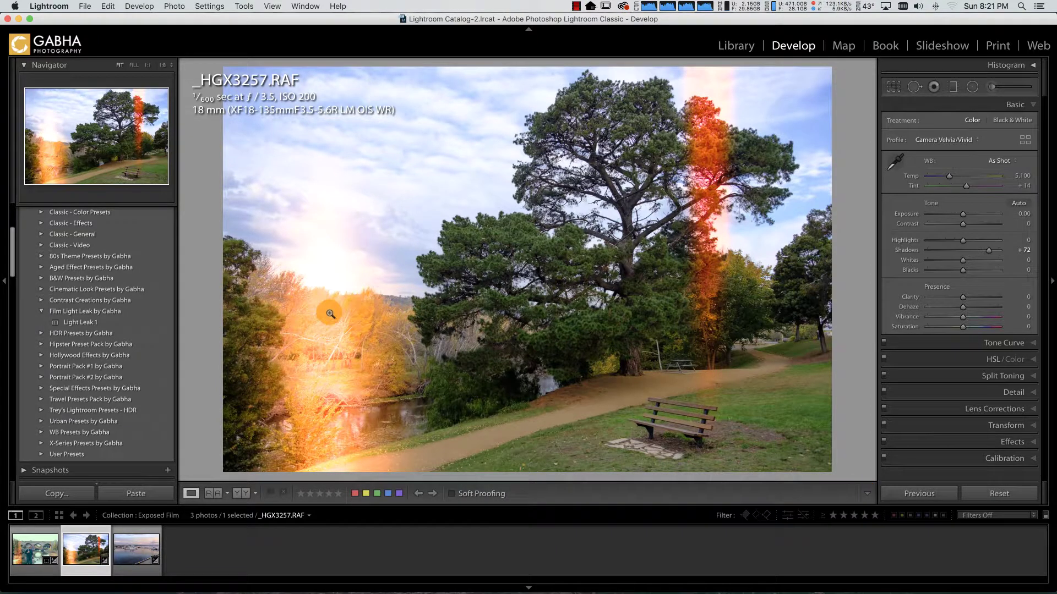
scroll(152, 218, "up", 5)
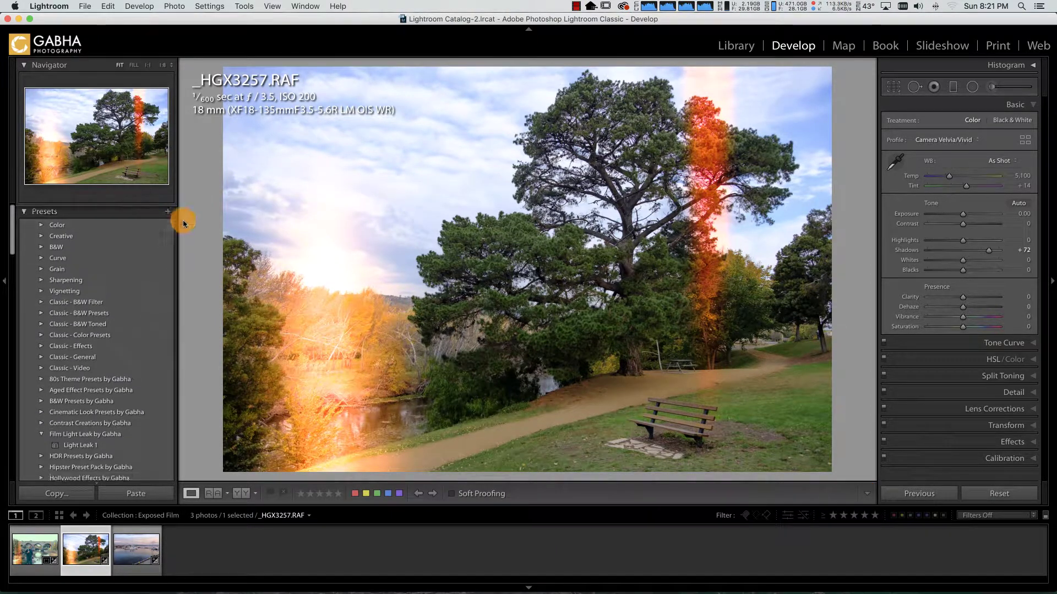
left_click(168, 211)
Create preset 'Light Leak 2' with only Radial Filters, then open harbour photo _HGX3263.RAF.
left_click(180, 220)
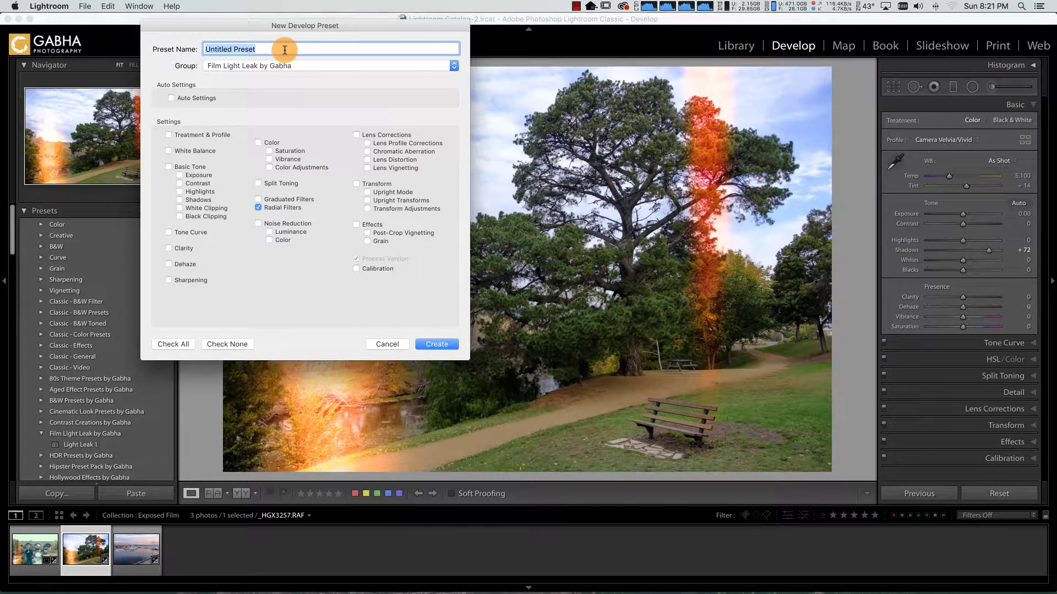
type("Light Leak 2")
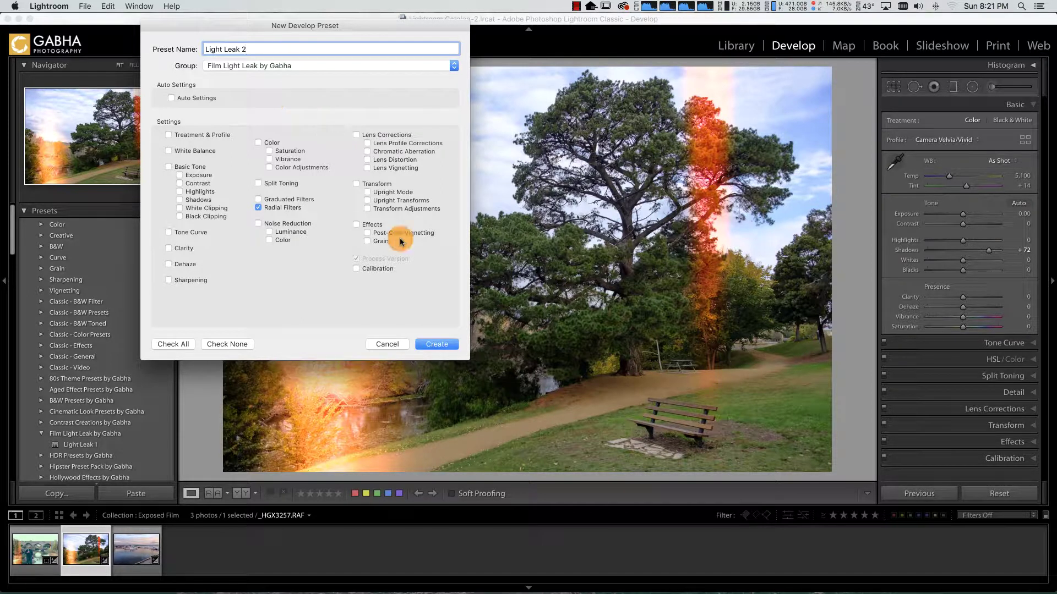
left_click(440, 346)
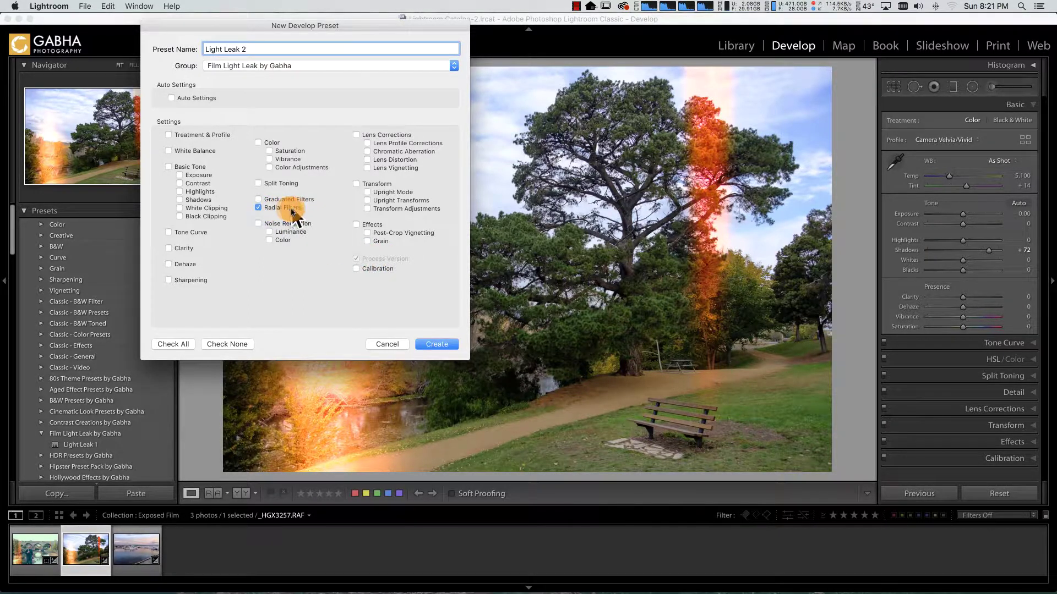
left_click(439, 345)
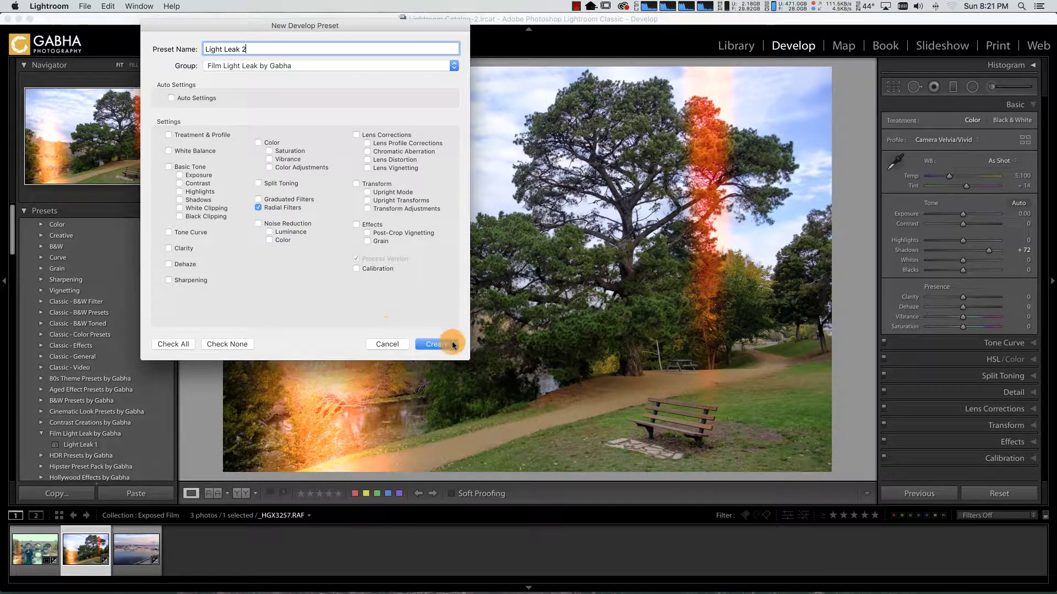
left_click(447, 344)
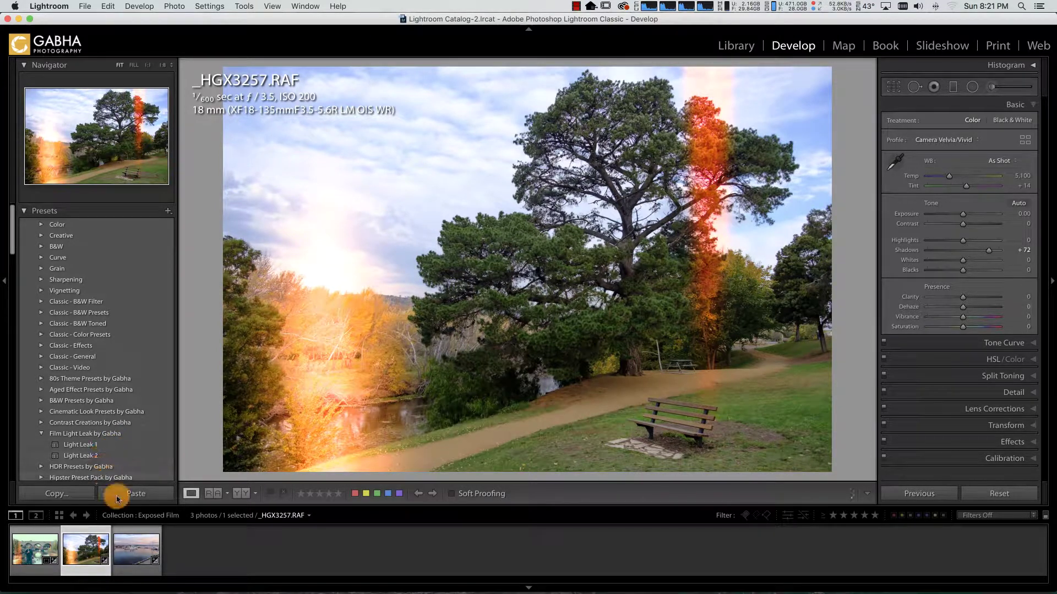
left_click(135, 557)
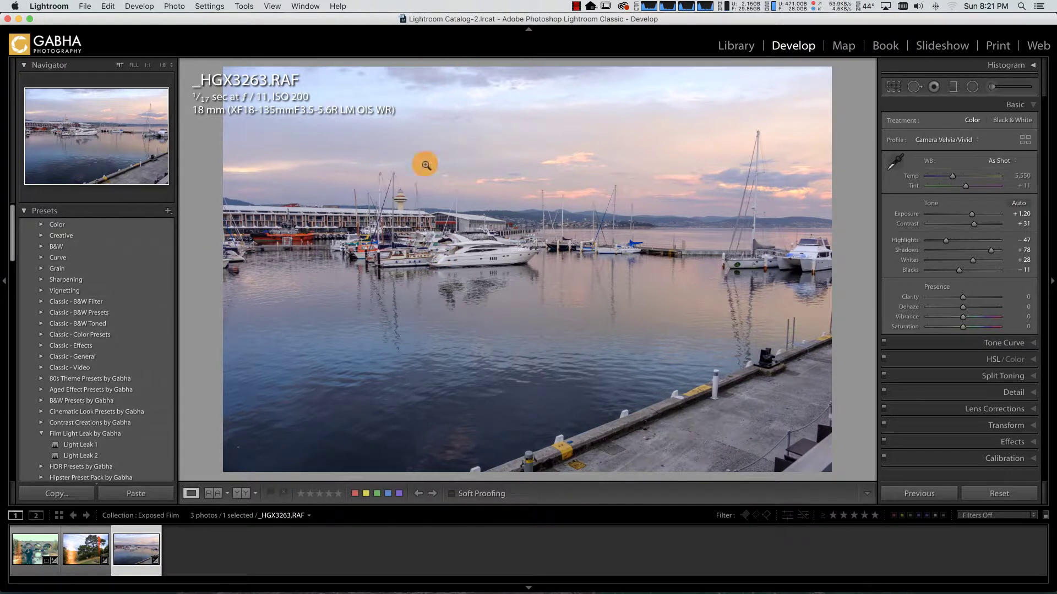
Add a radial glow over the harbour sky with Temp 100, Tint 100, Saturation 22, Exposure 1.00.
left_click(972, 88)
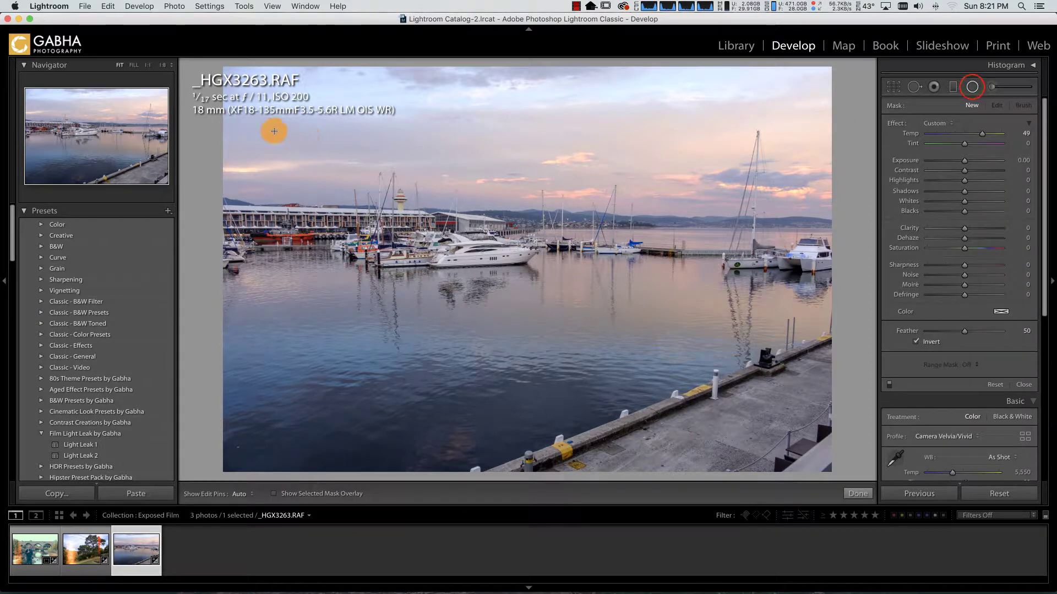
left_click_drag(265, 109, 469, 313)
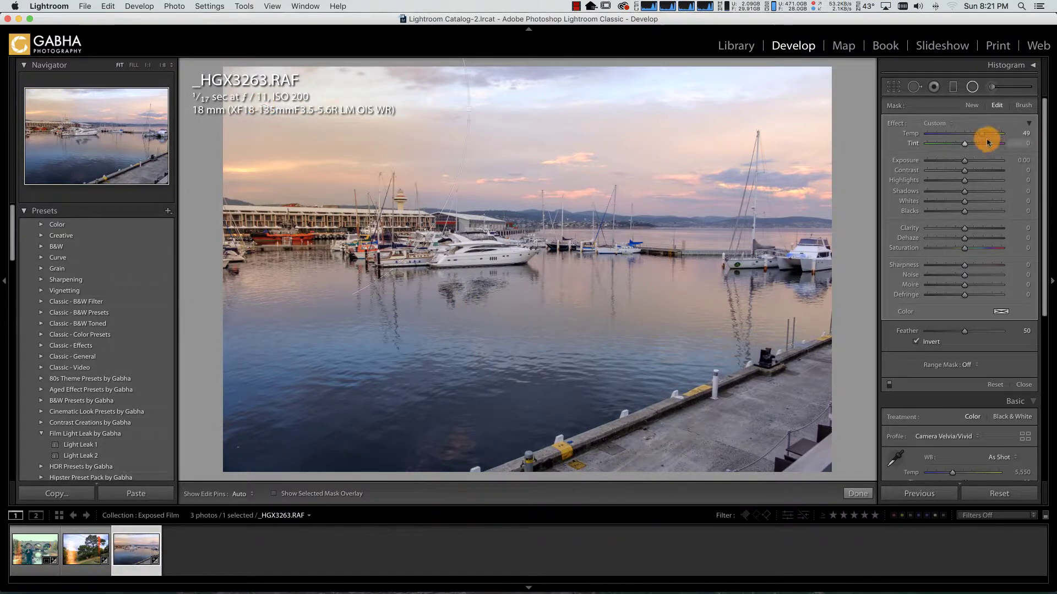
left_click_drag(979, 134, 1016, 147)
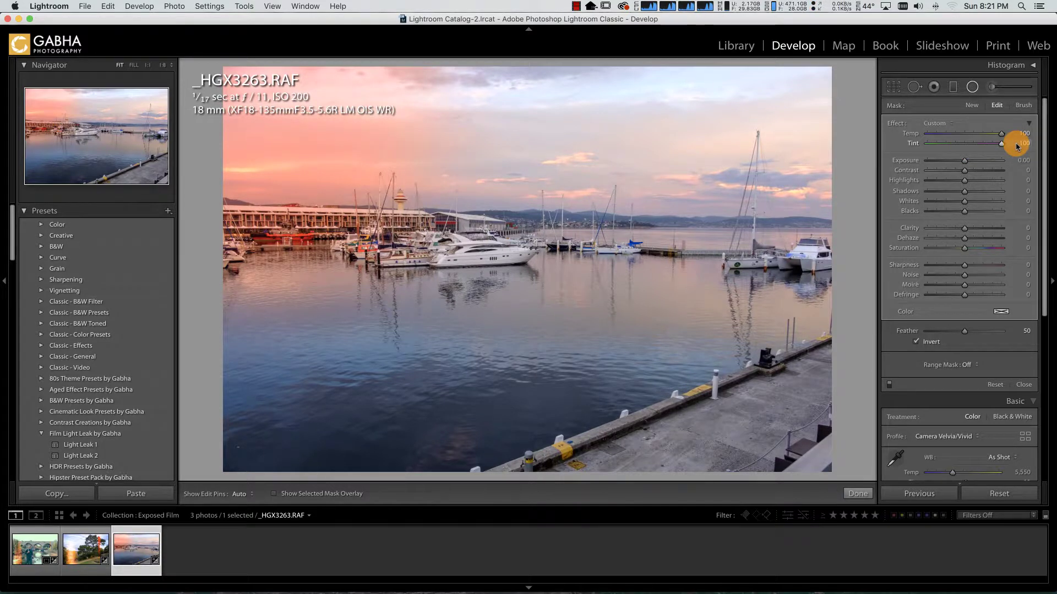
left_click(972, 252)
left_click_drag(964, 251, 973, 251)
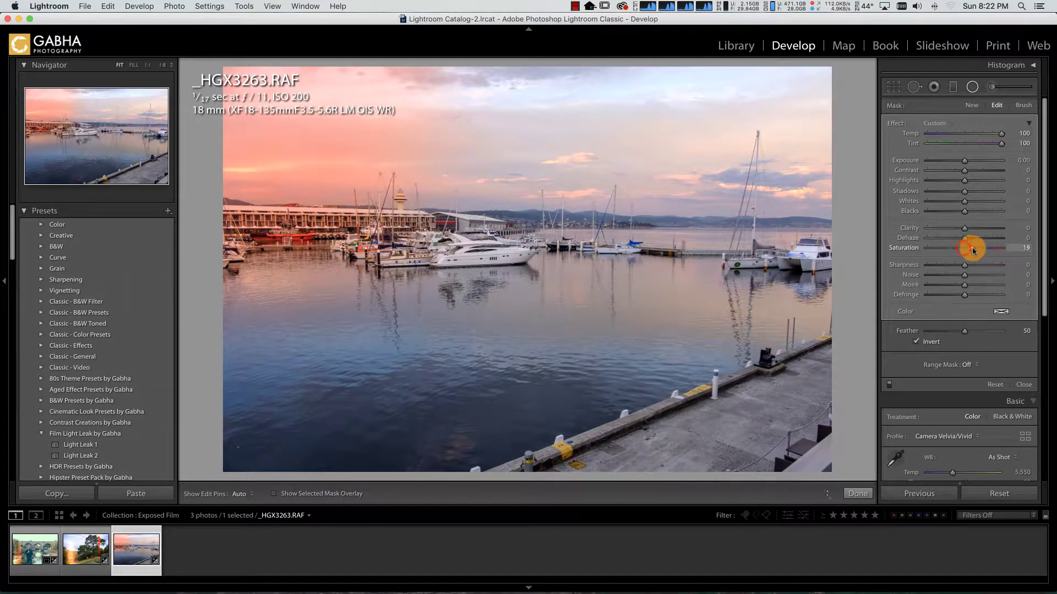
left_click_drag(964, 160, 976, 163)
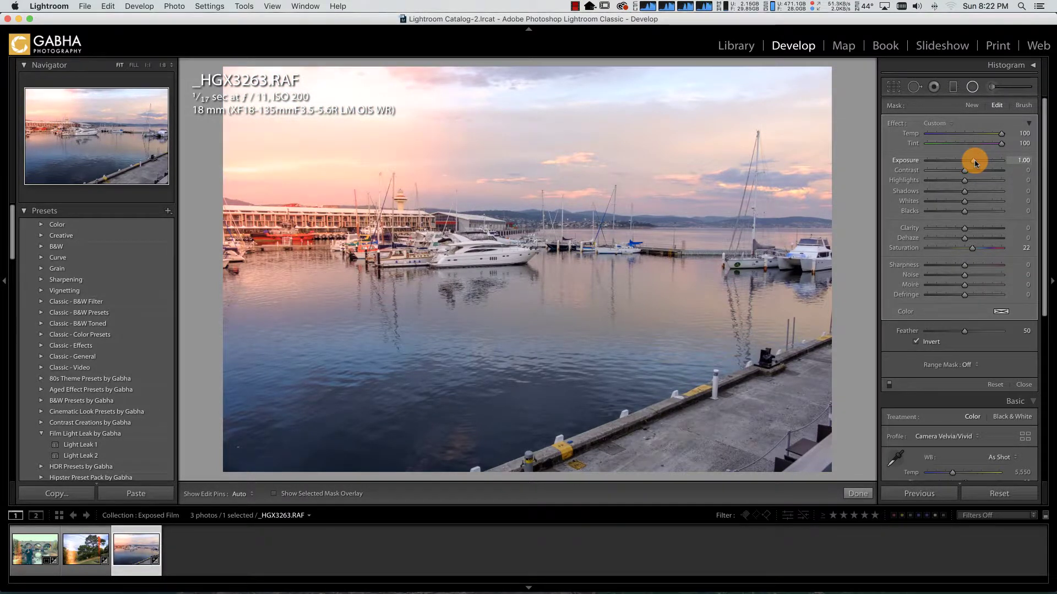
Duplicate the harbour radial glow, move the copy onto the lower-right dock, and raise Exposure to 1.44.
right_click(265, 110)
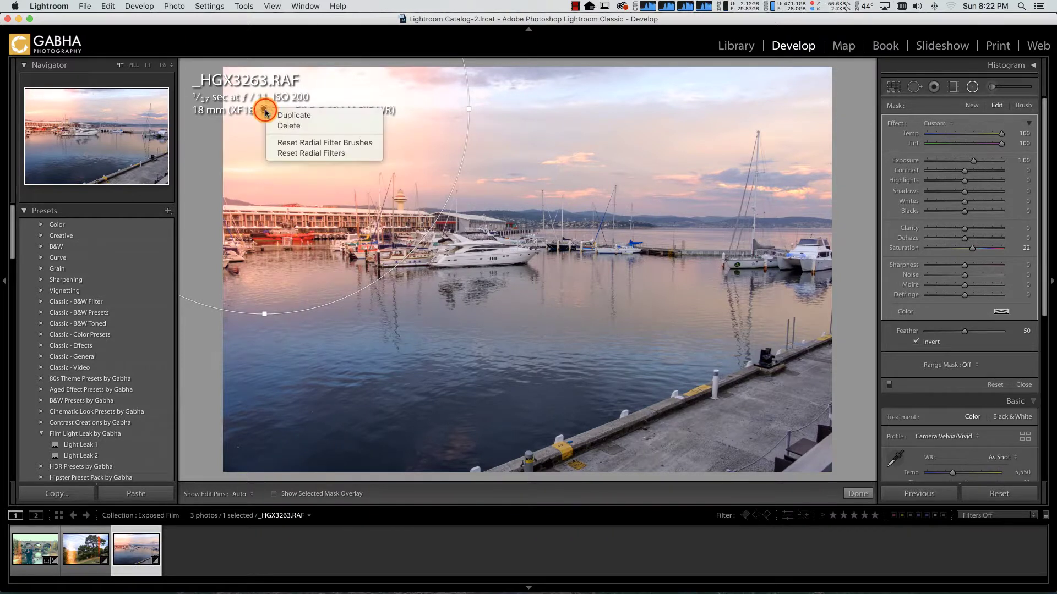
left_click(277, 112)
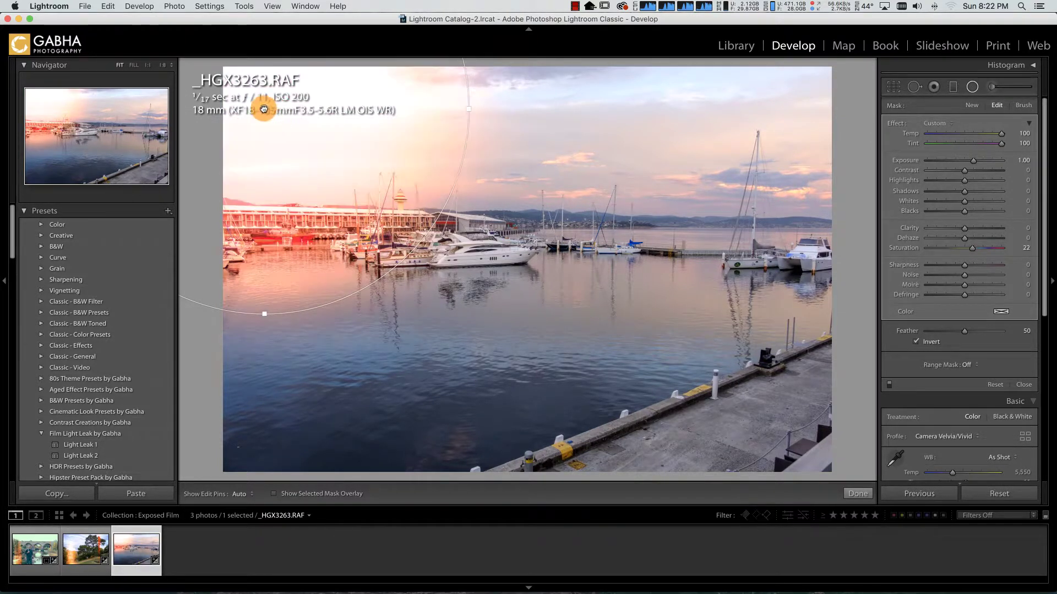
left_click_drag(264, 109, 765, 160)
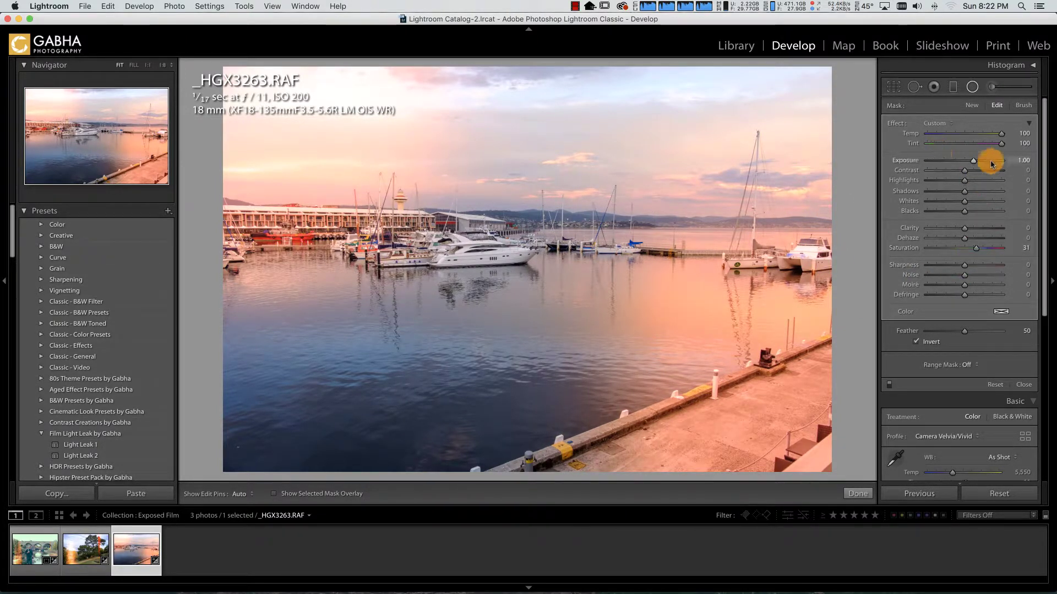
mouse_move(991, 164)
left_mouse_down()
mouse_move(949, 162)
mouse_move(979, 164)
left_mouse_up()
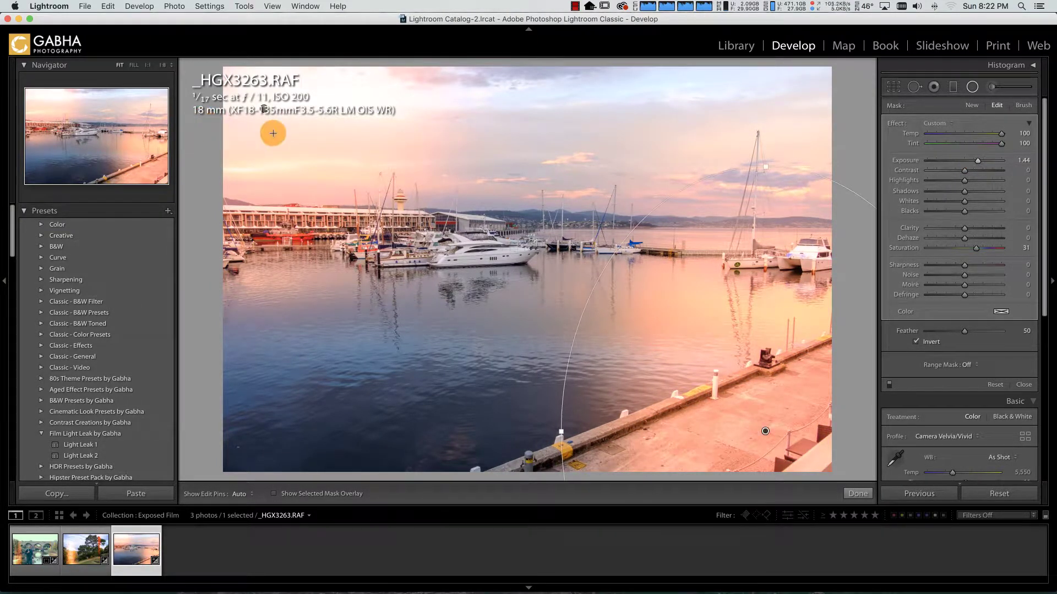
Delete the top-left radial glow from the harbour photo.
left_click(954, 89)
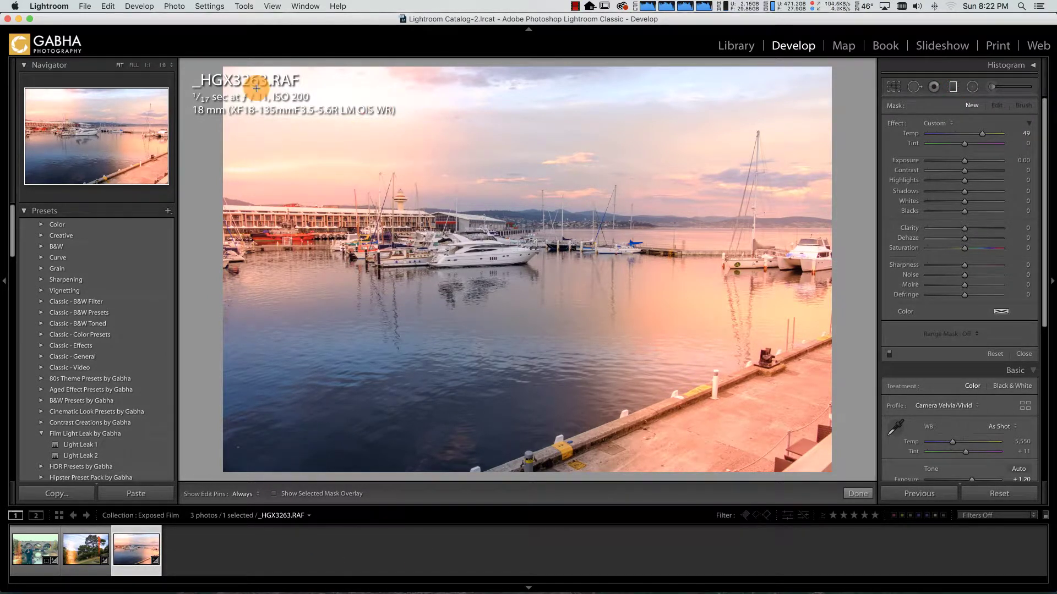
left_click(977, 89)
left_click(267, 111)
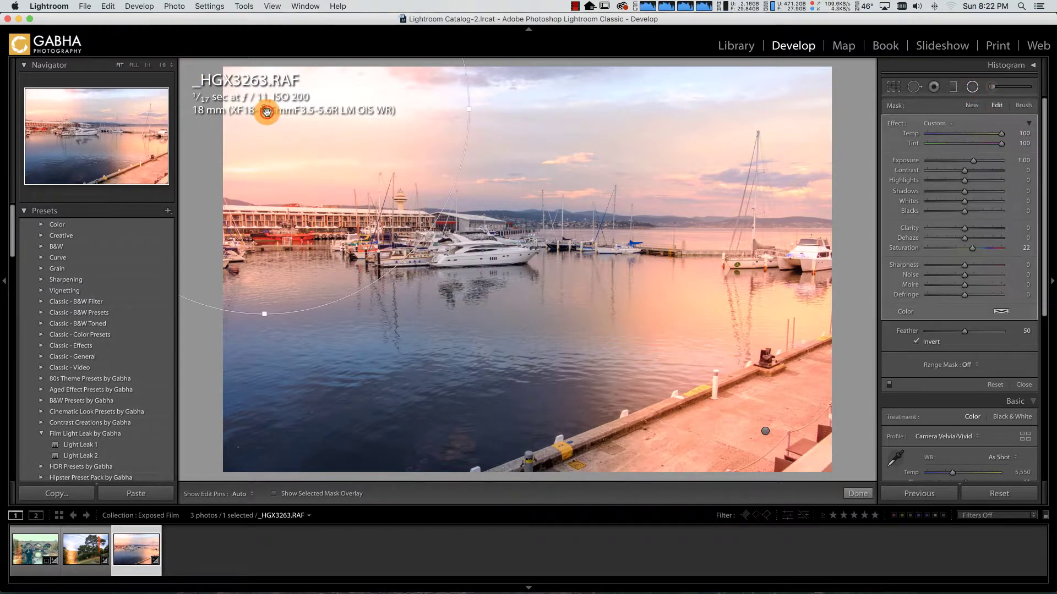
key("Delete")
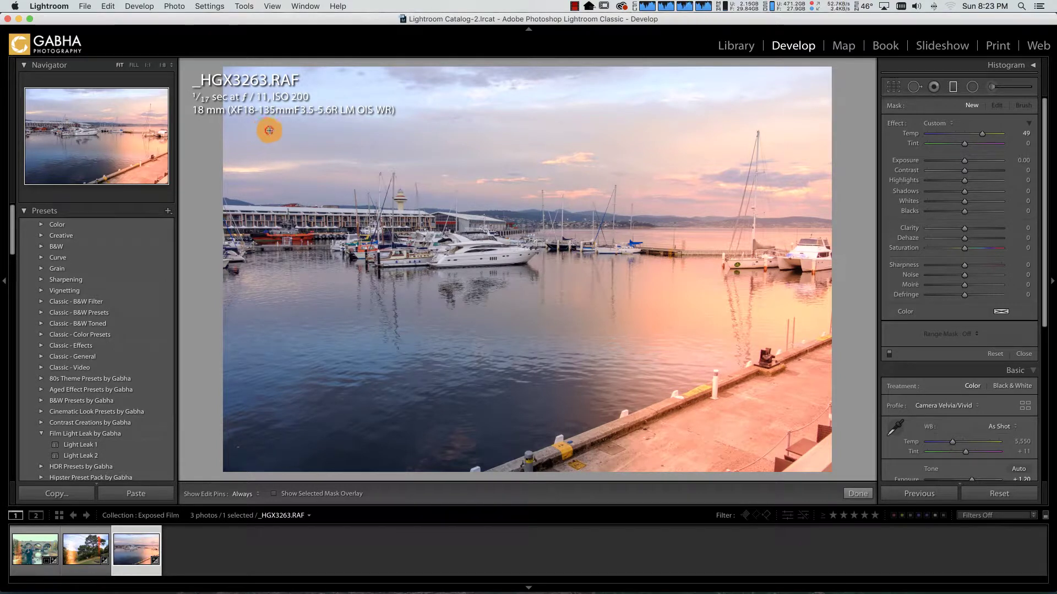
Add a diagonal graduated filter across the upper left with Temp 100, Tint 48, Exposure 1.13.
left_click_drag(269, 130, 330, 152)
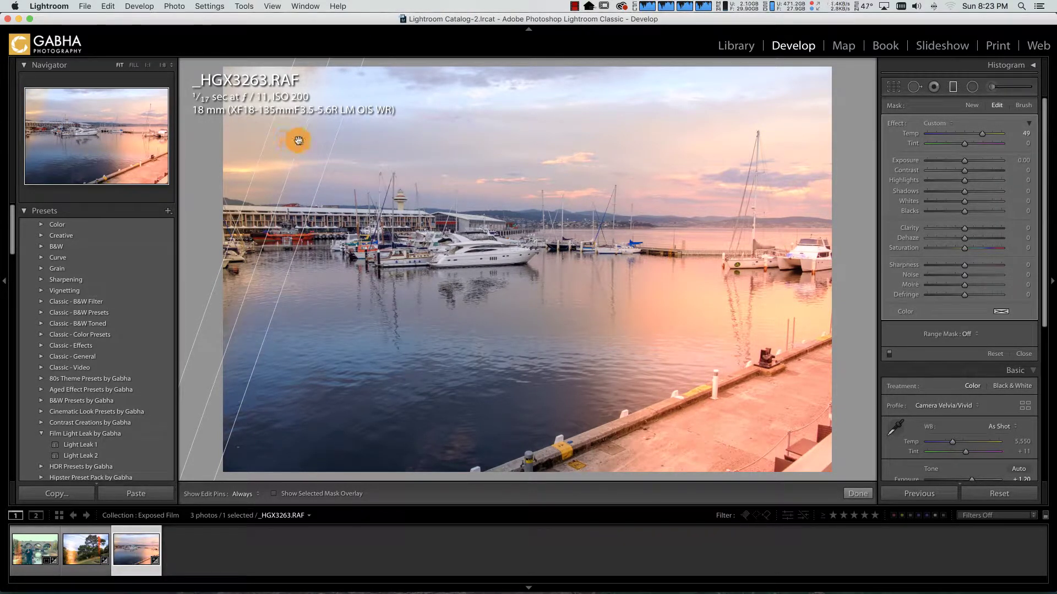
left_click_drag(298, 140, 403, 168)
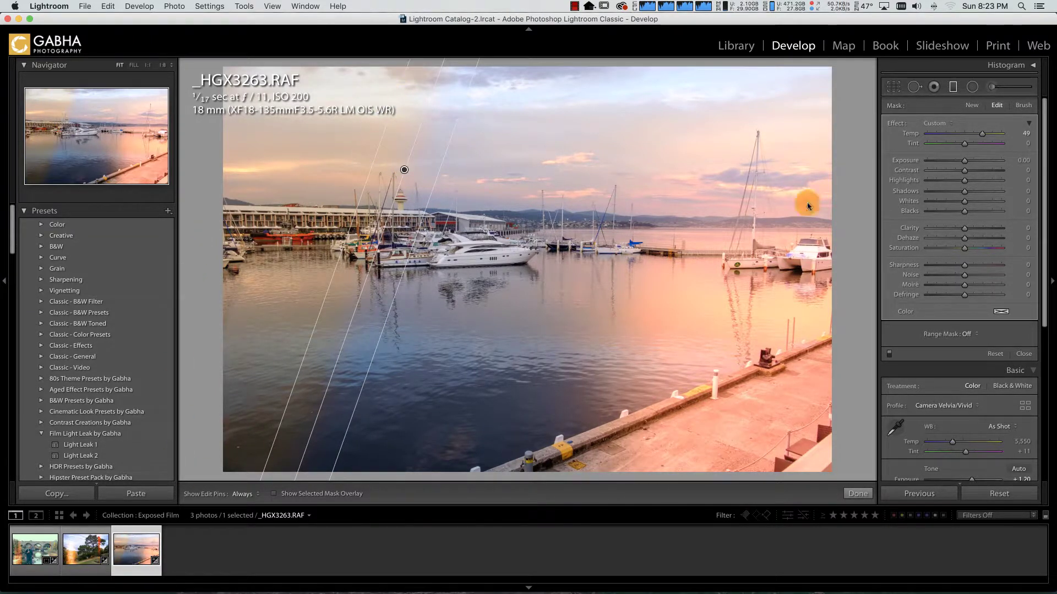
mouse_move(983, 134)
left_mouse_down()
mouse_move(1021, 136)
mouse_move(972, 147)
mouse_move(983, 144)
left_mouse_up()
left_click_drag(962, 160, 973, 163)
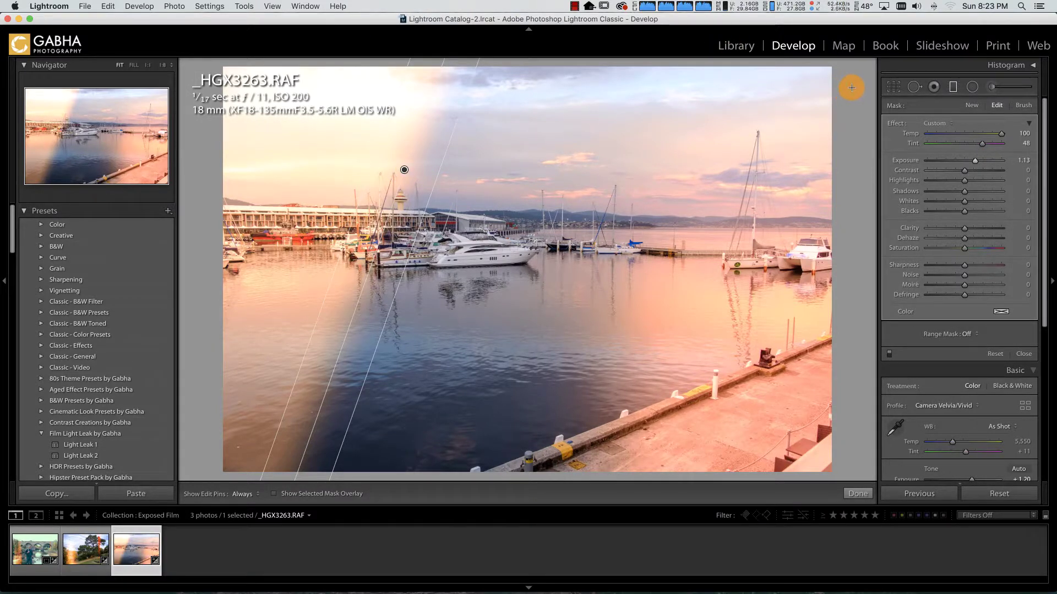
Finish the graduated filter, toggle Before/After with backslash, and open the preset add options.
left_click(857, 494)
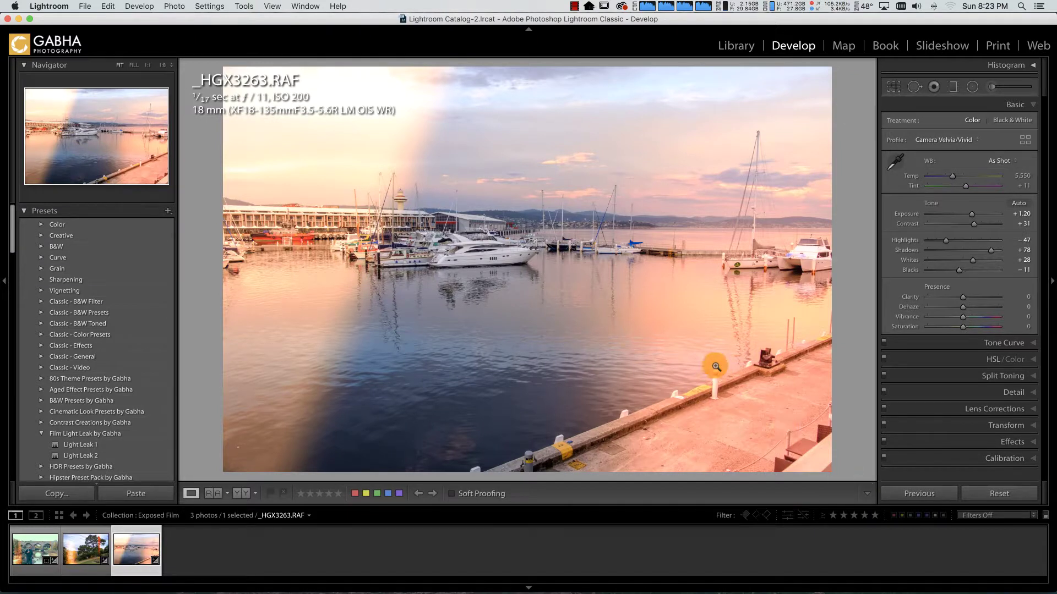
key("backslash")
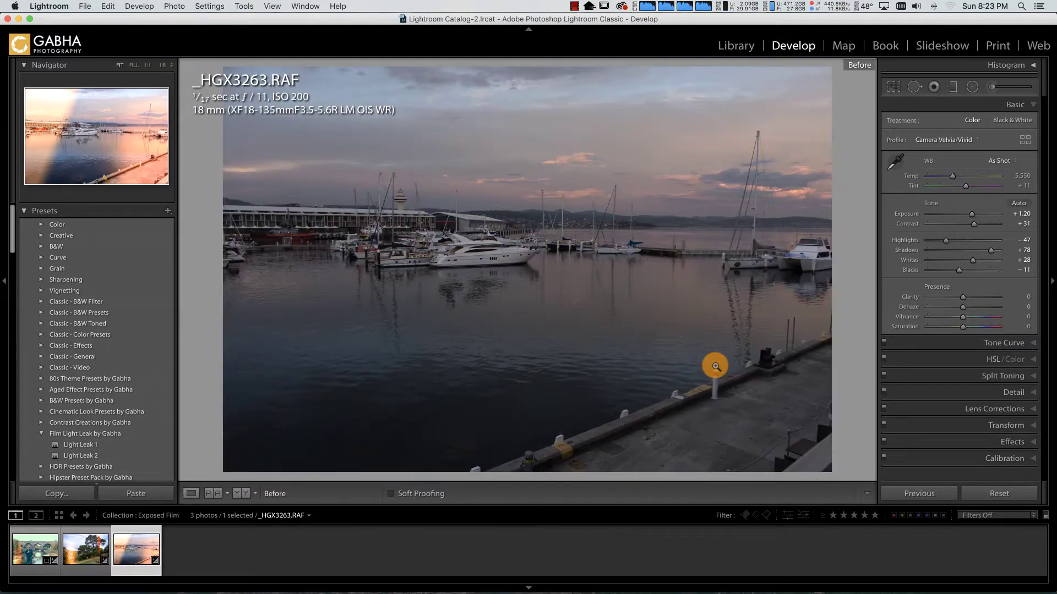
key("backslash")
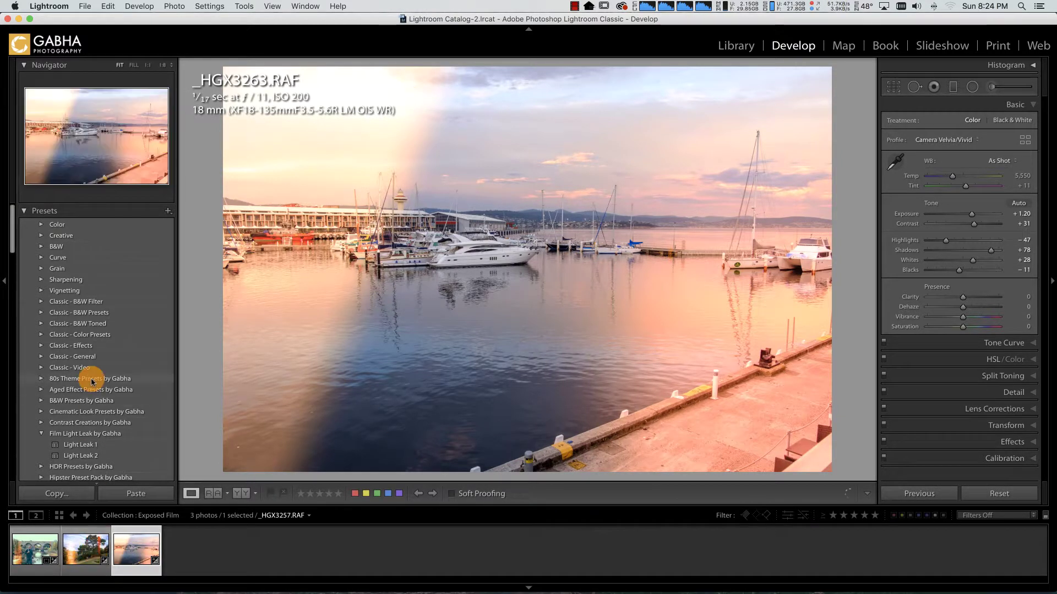
left_click(165, 211)
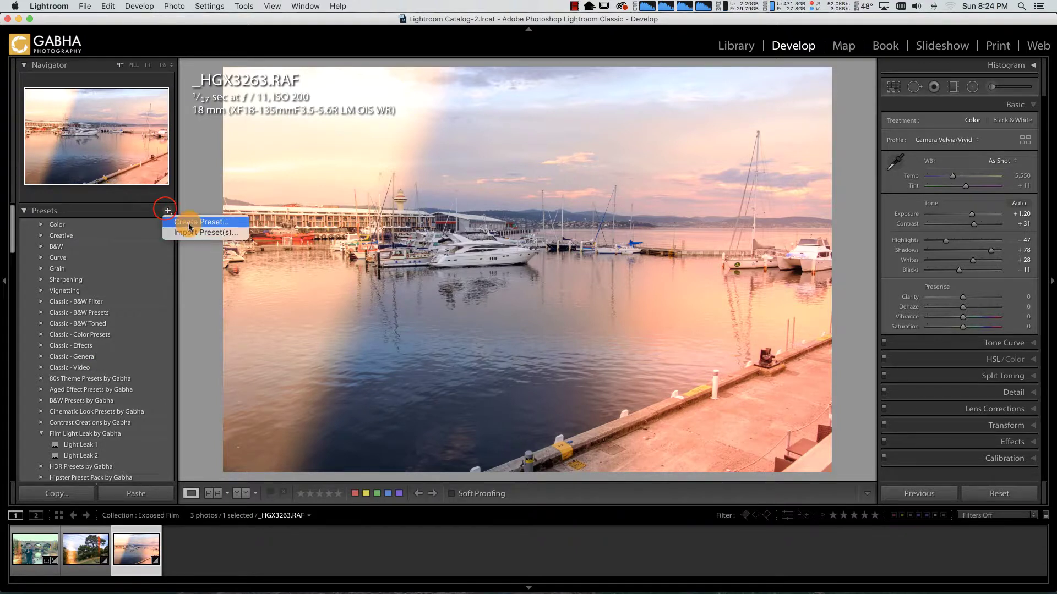
Create the Light Leak 3 preset in Film Light Leak, updated to include Graduated Filters.
left_click(189, 222)
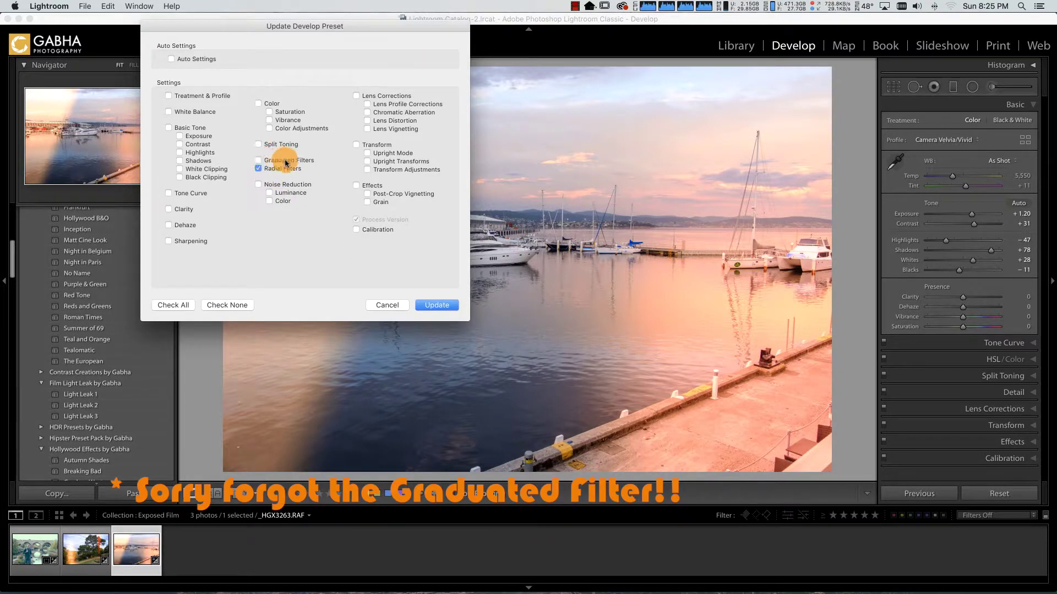
left_click(285, 163)
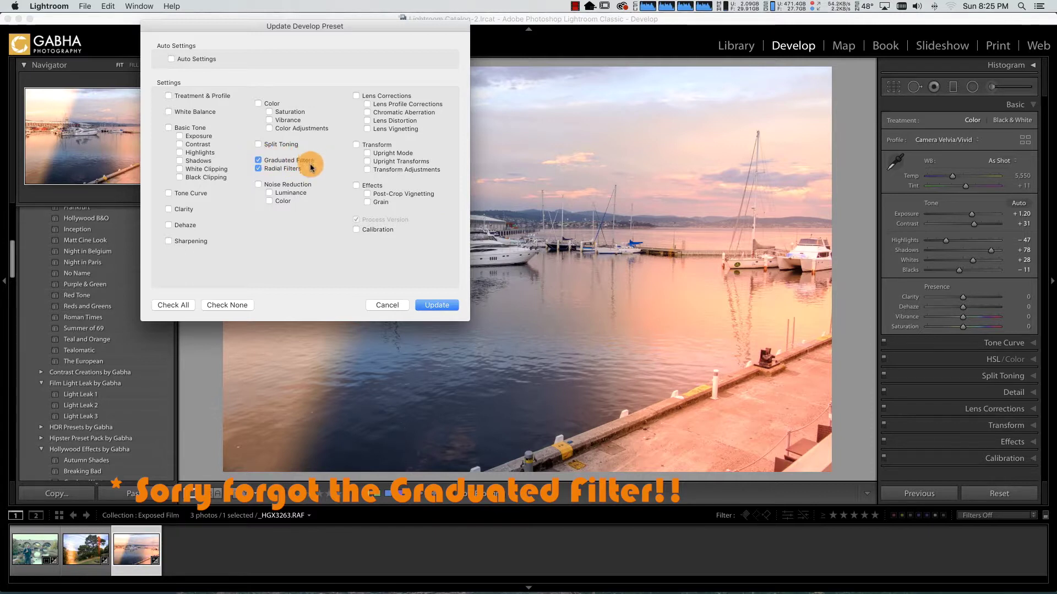
left_click(435, 303)
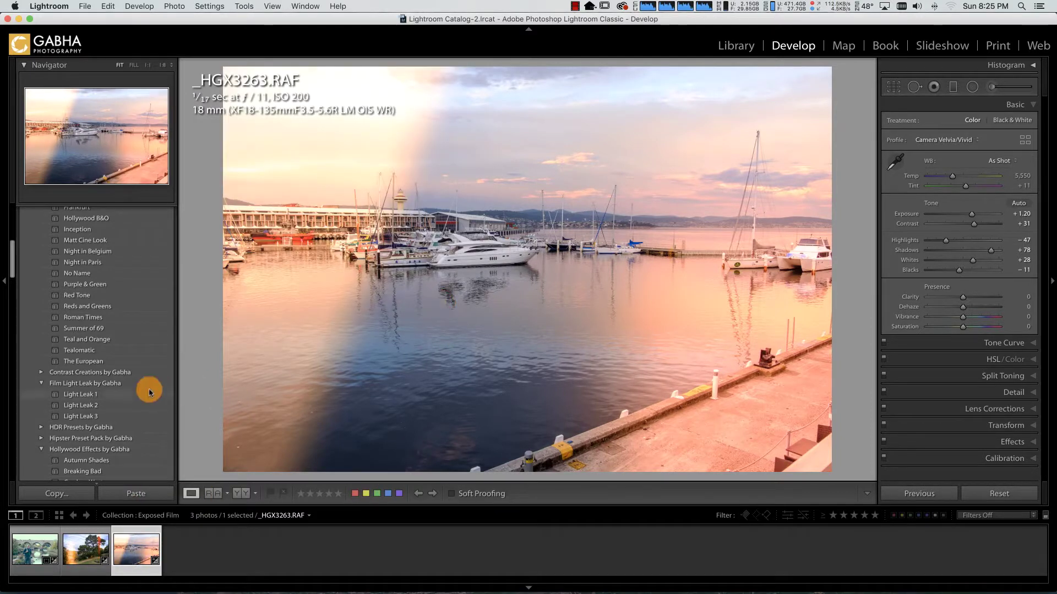
Apply Light Leak 3 to bridge photo _HGX3253.RAF and add a diagonal graduated streak over the man.
left_click(22, 544)
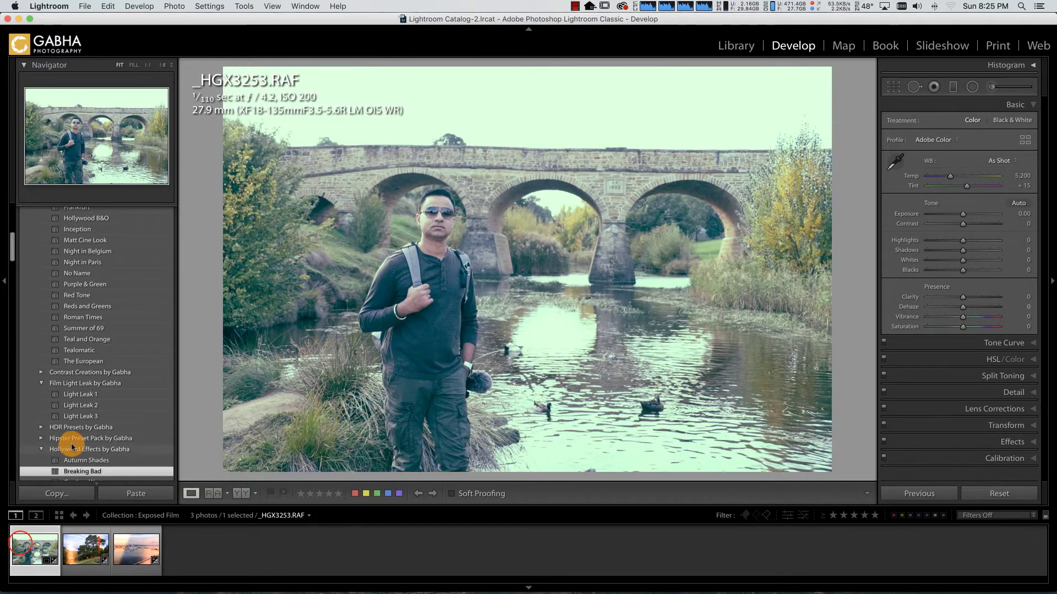
left_click(82, 416)
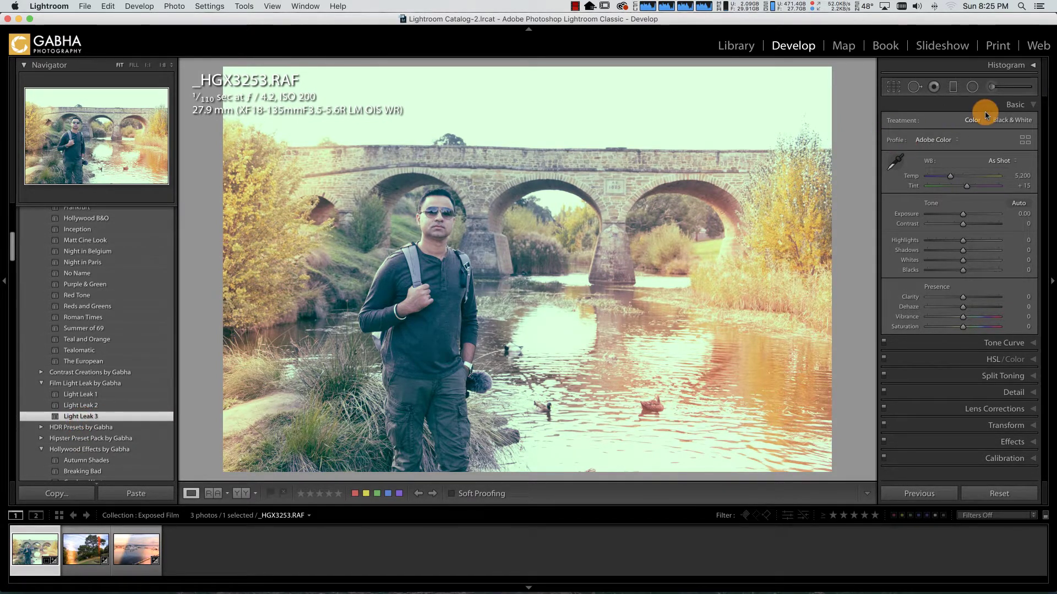
left_click(953, 85)
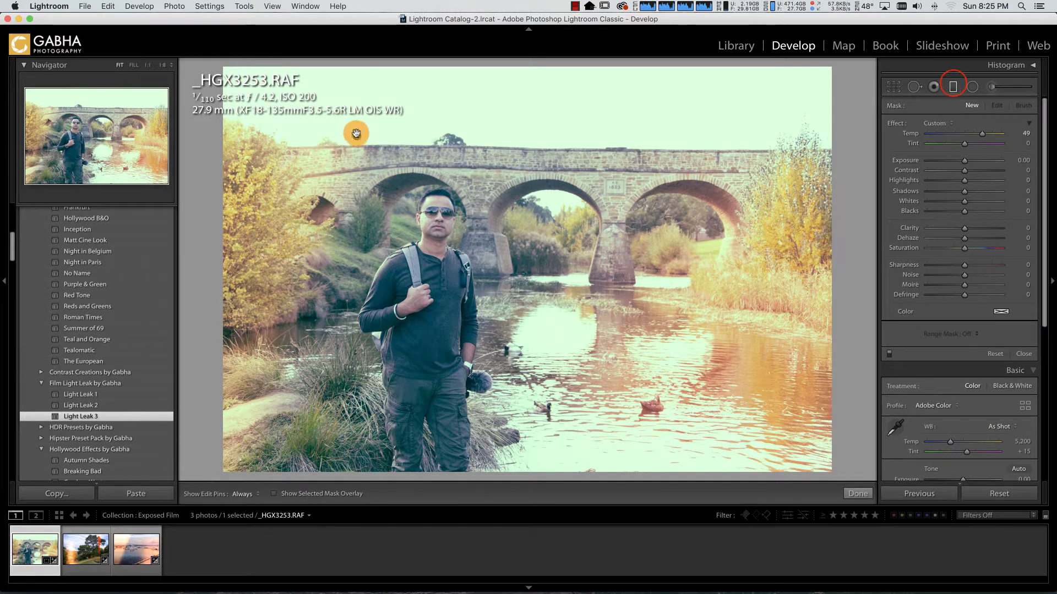
left_click_drag(355, 135, 444, 153)
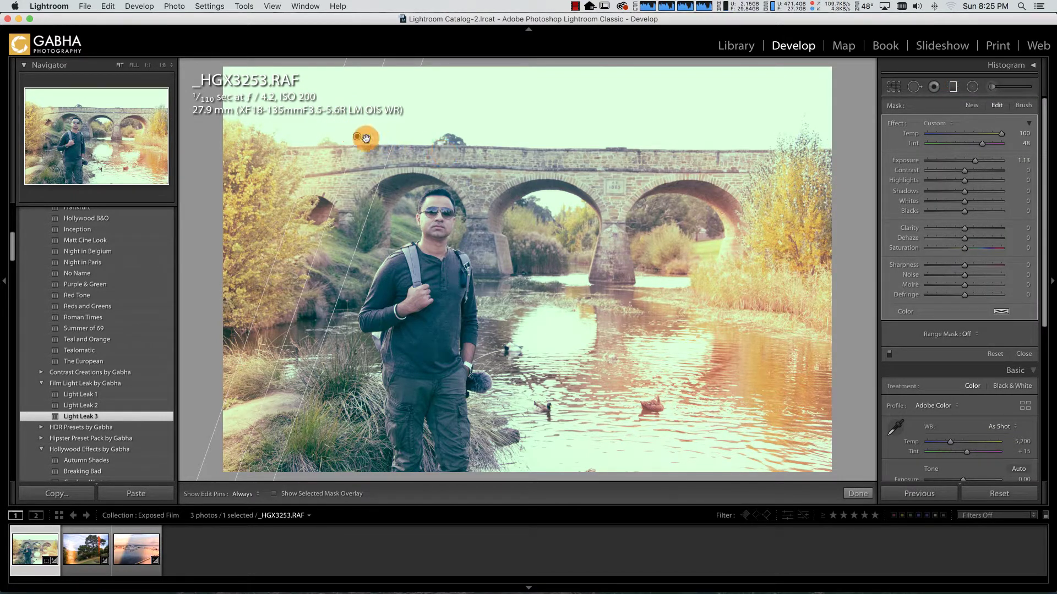
left_click_drag(358, 136, 465, 169)
left_click(844, 496)
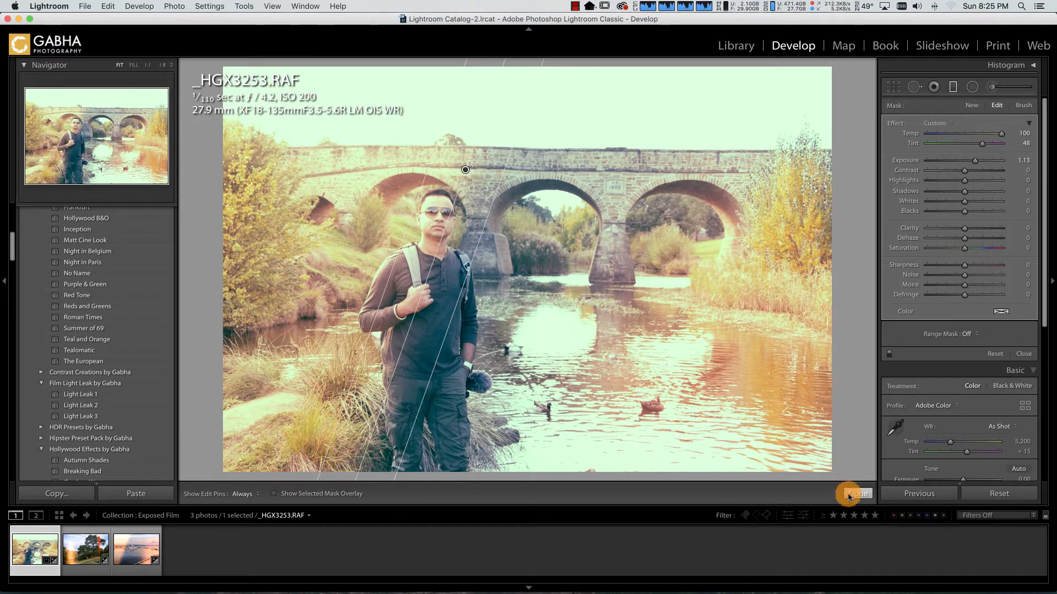